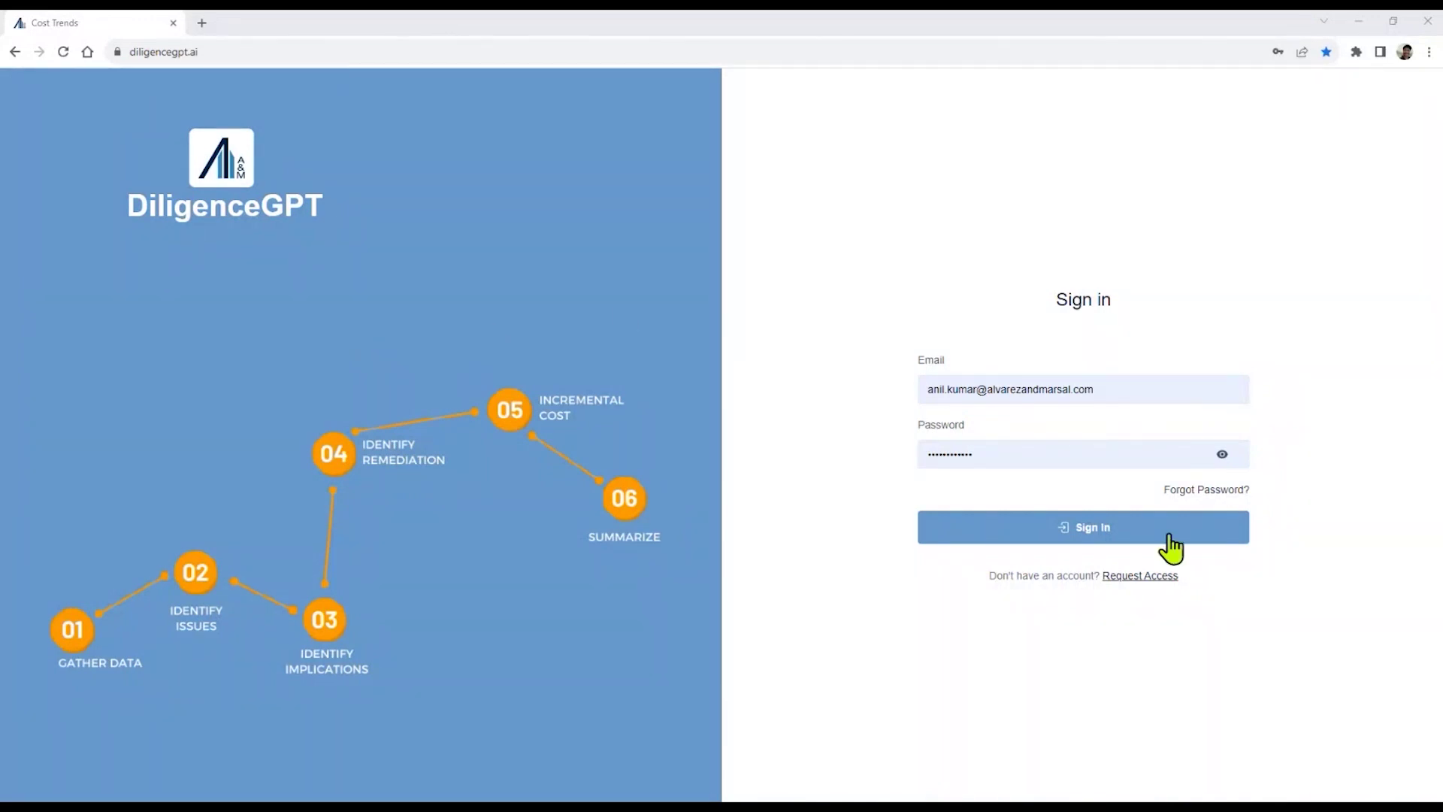
- Sign in to DiligenceGPT with your account credentials to reach the Demo PE2 (ODD) dashboard
click(1062, 528)
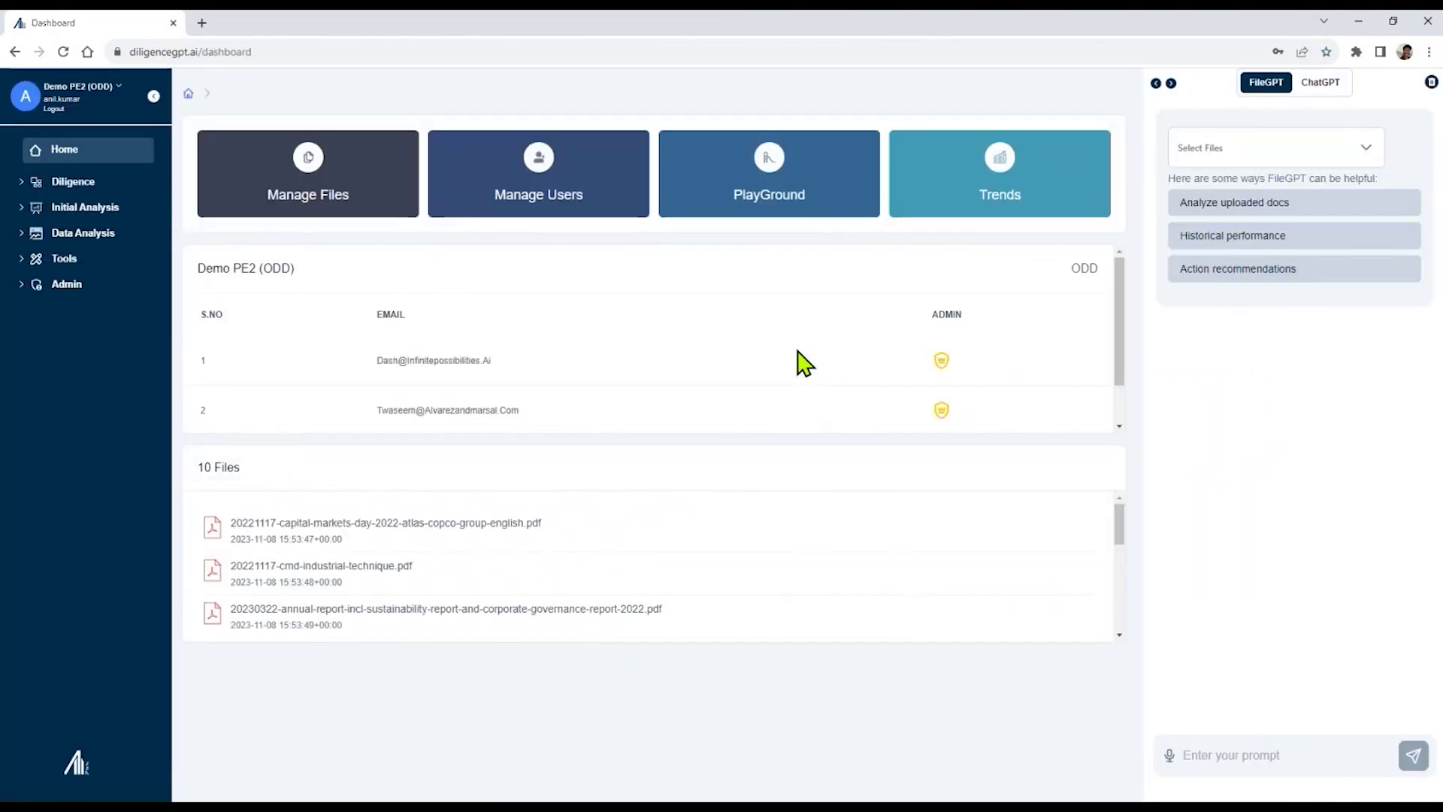
- Review the 10 uploaded PDFs and their categories in Manage Files, and expand Diligence in the sidebar
click(336, 181)
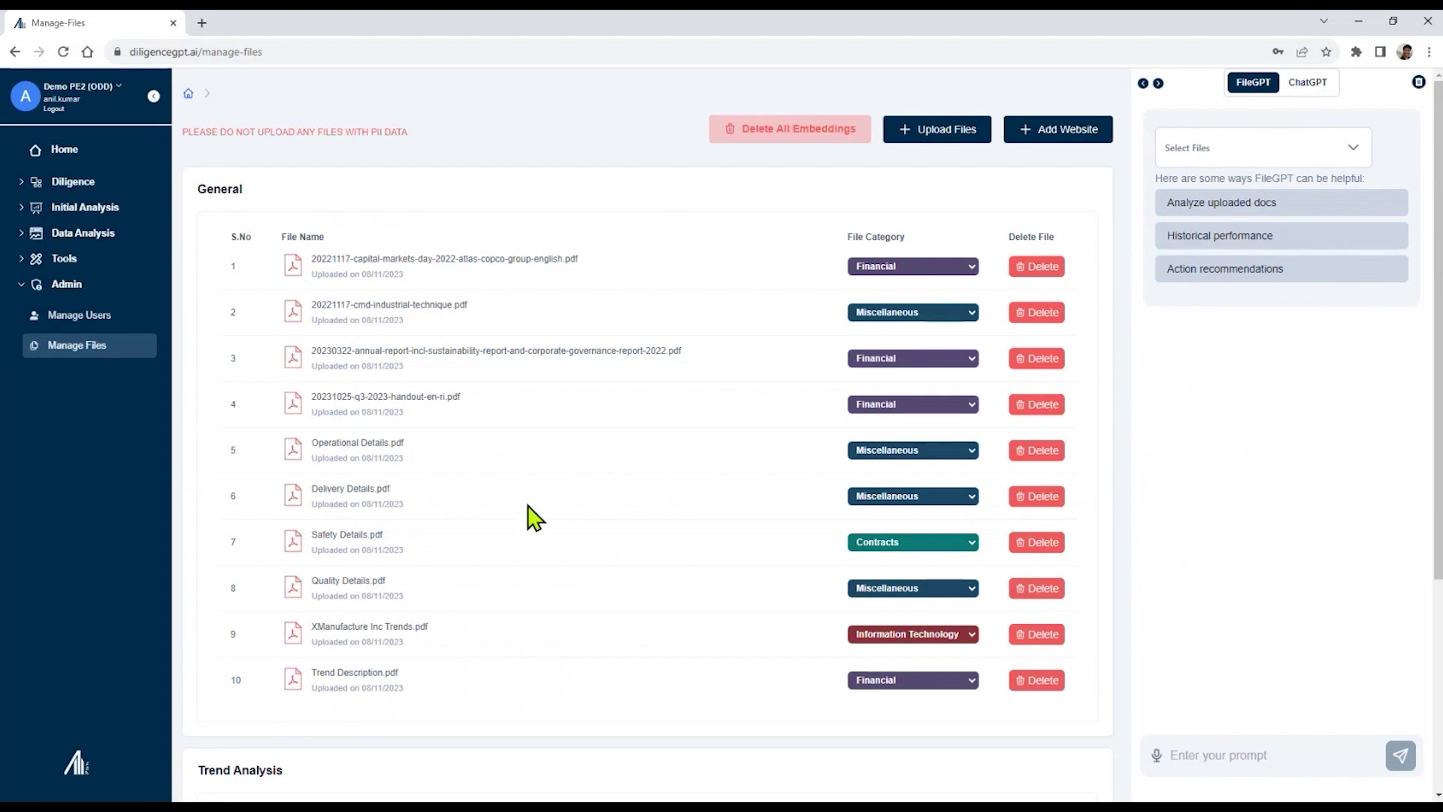
scroll(530, 514, down, 1)
scroll(527, 515, up, 1)
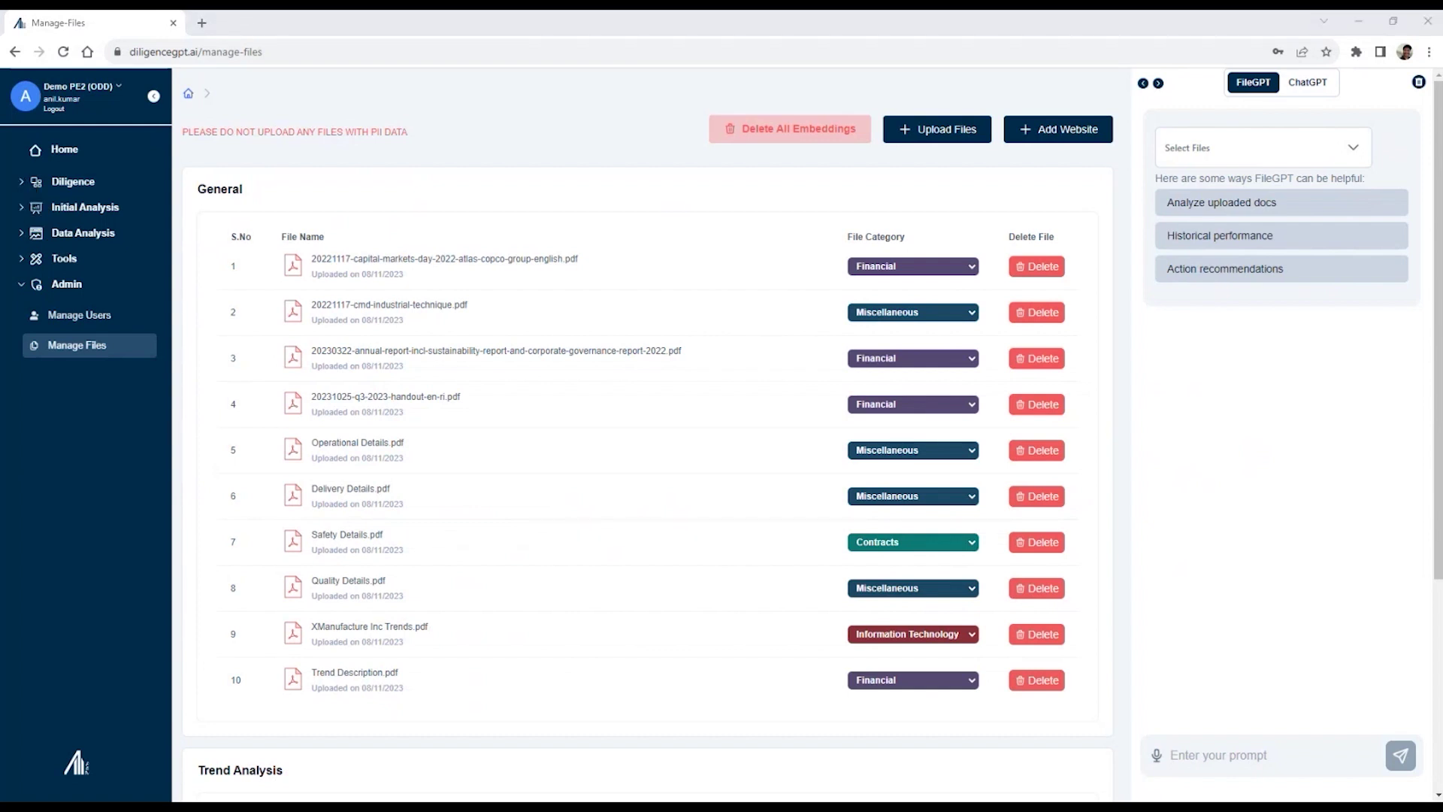
click(31, 184)
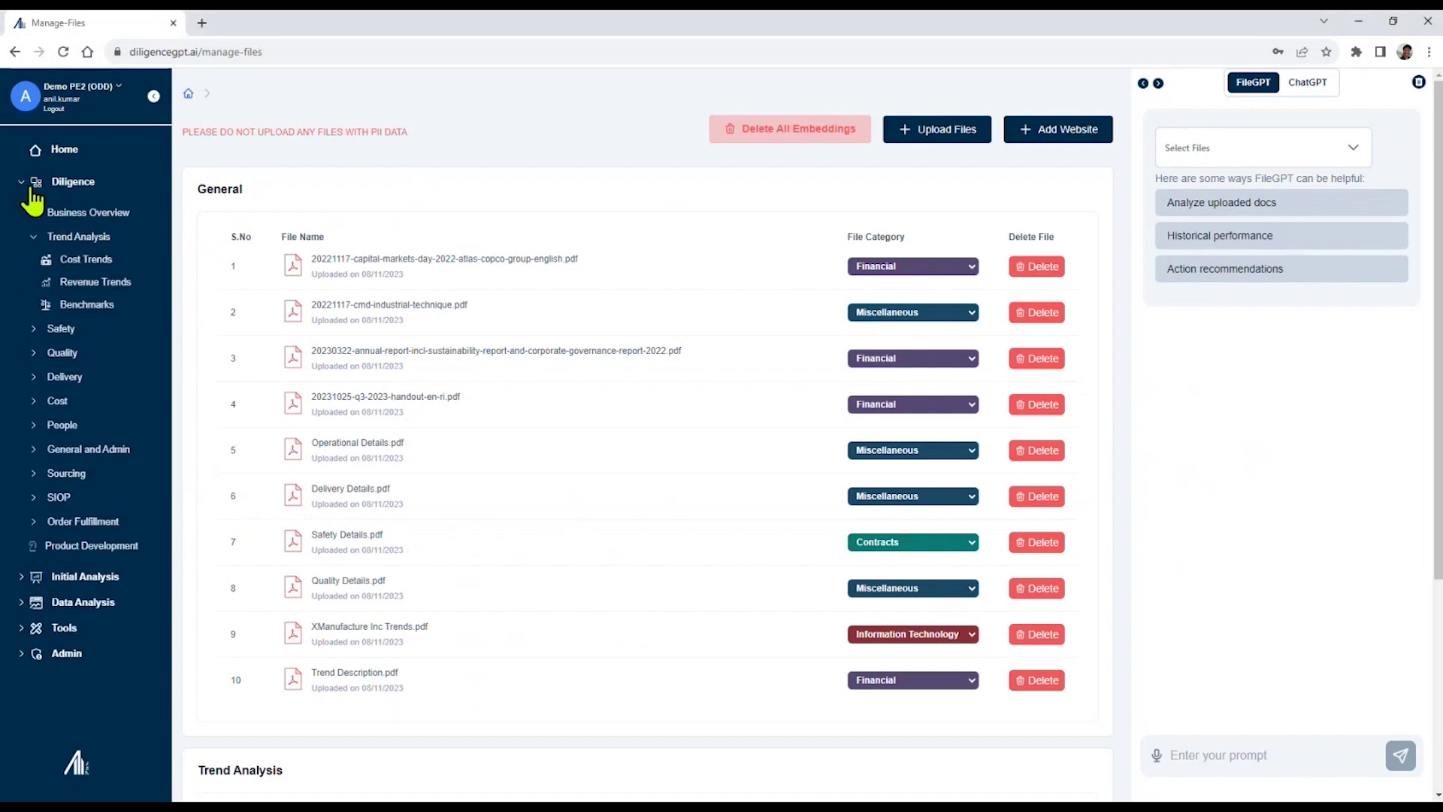
- Open the Cost Trends key analysis and browse the Safety, Initial Analysis and Data Analysis menus
click(54, 262)
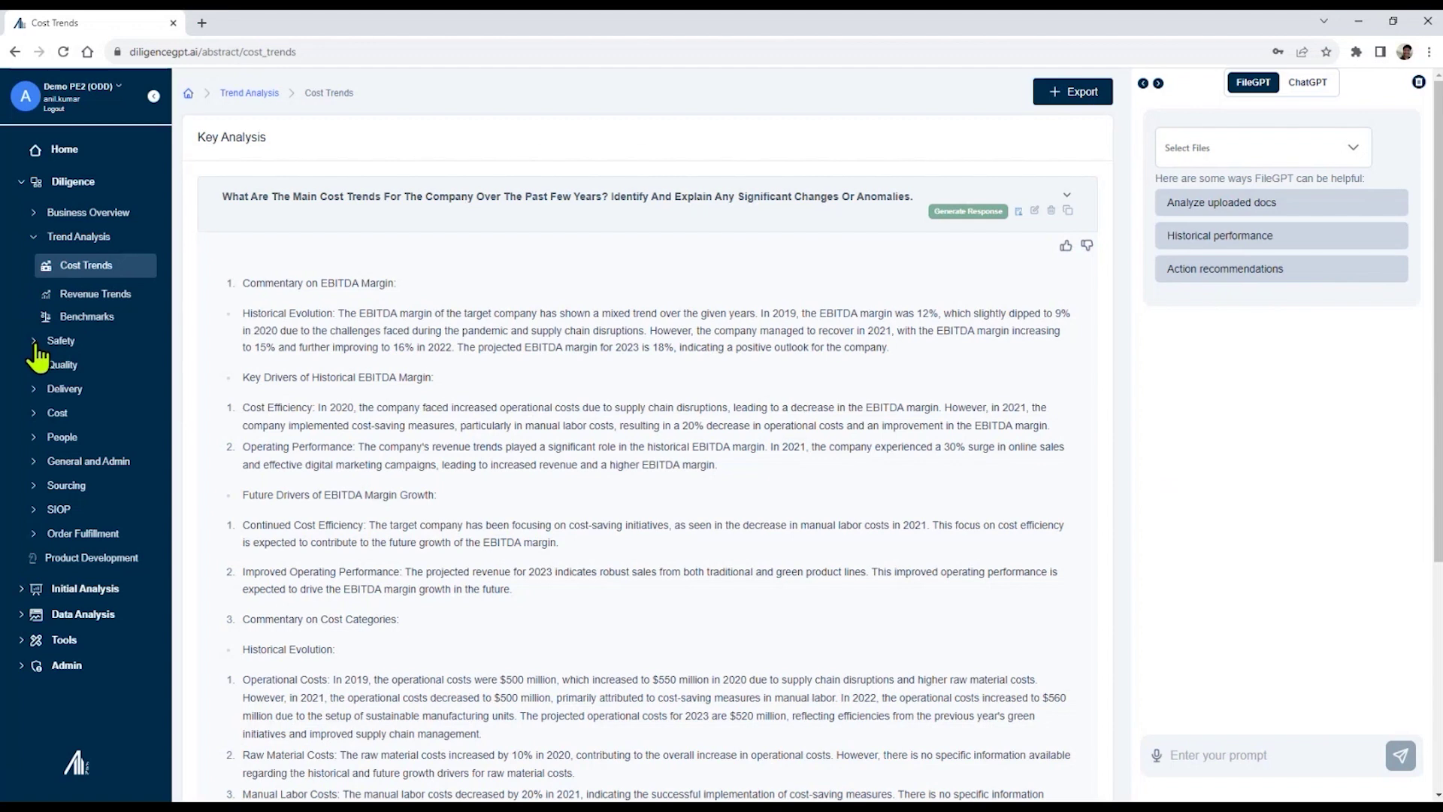
click(37, 342)
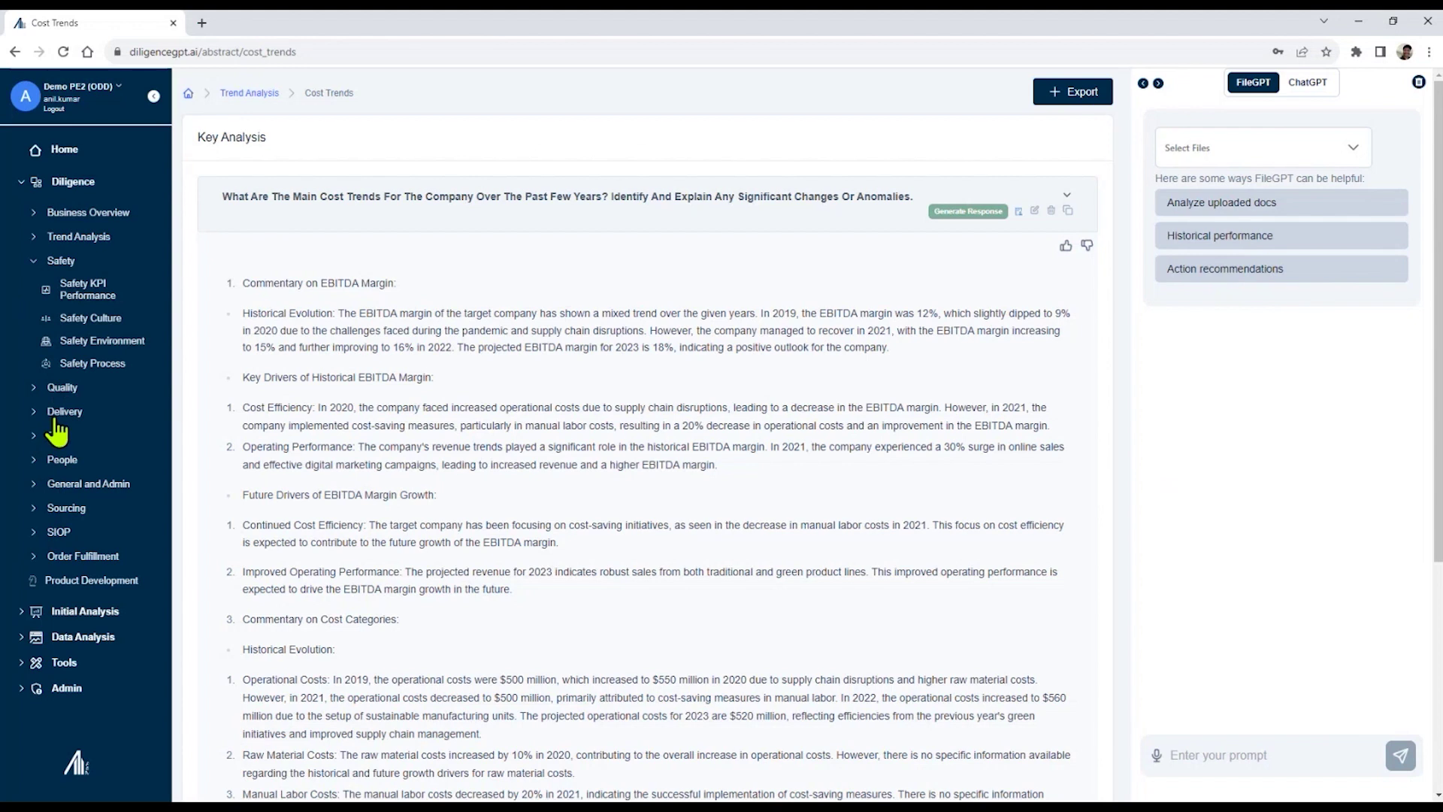
scroll(69, 522, down, 3)
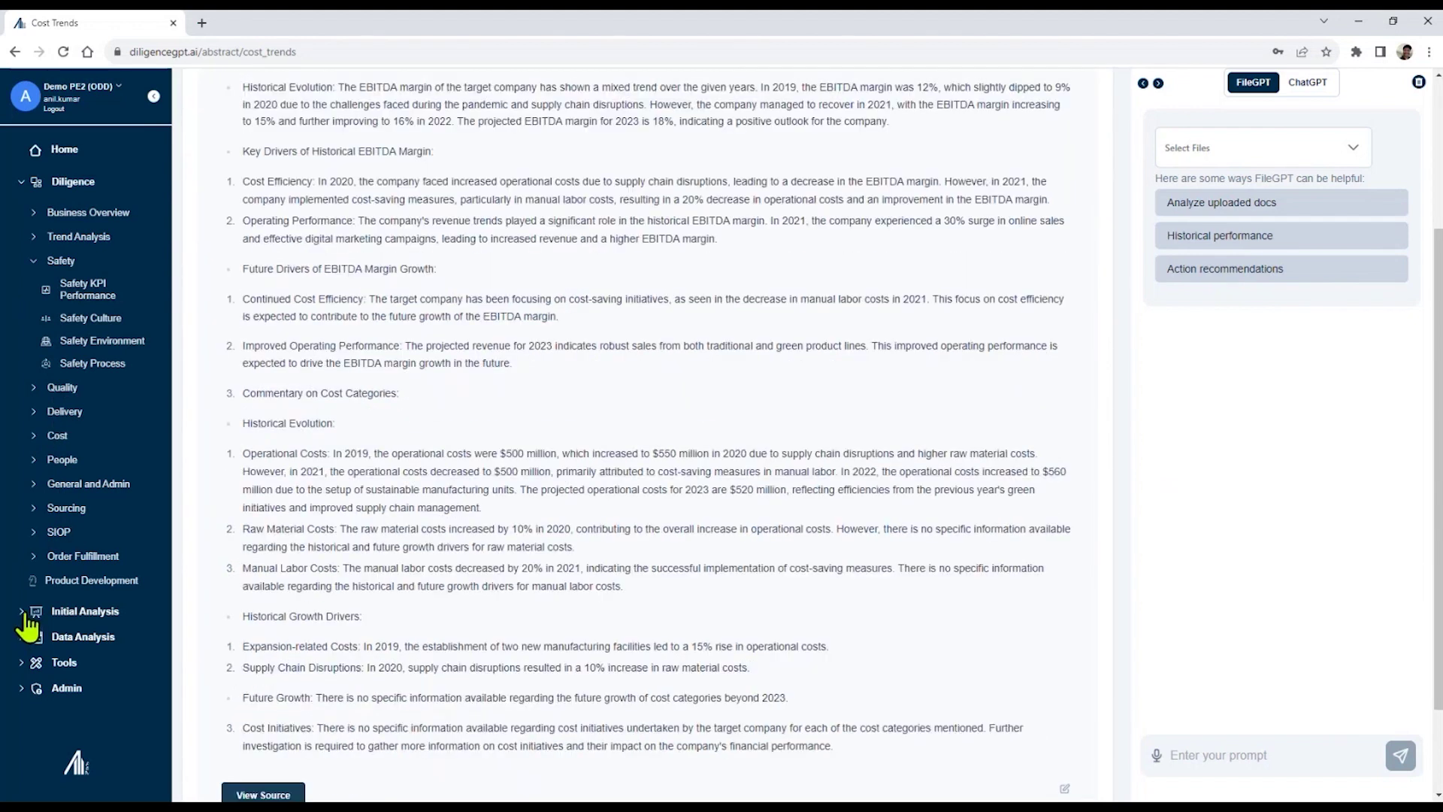
click(26, 615)
scroll(430, 451, up, 3)
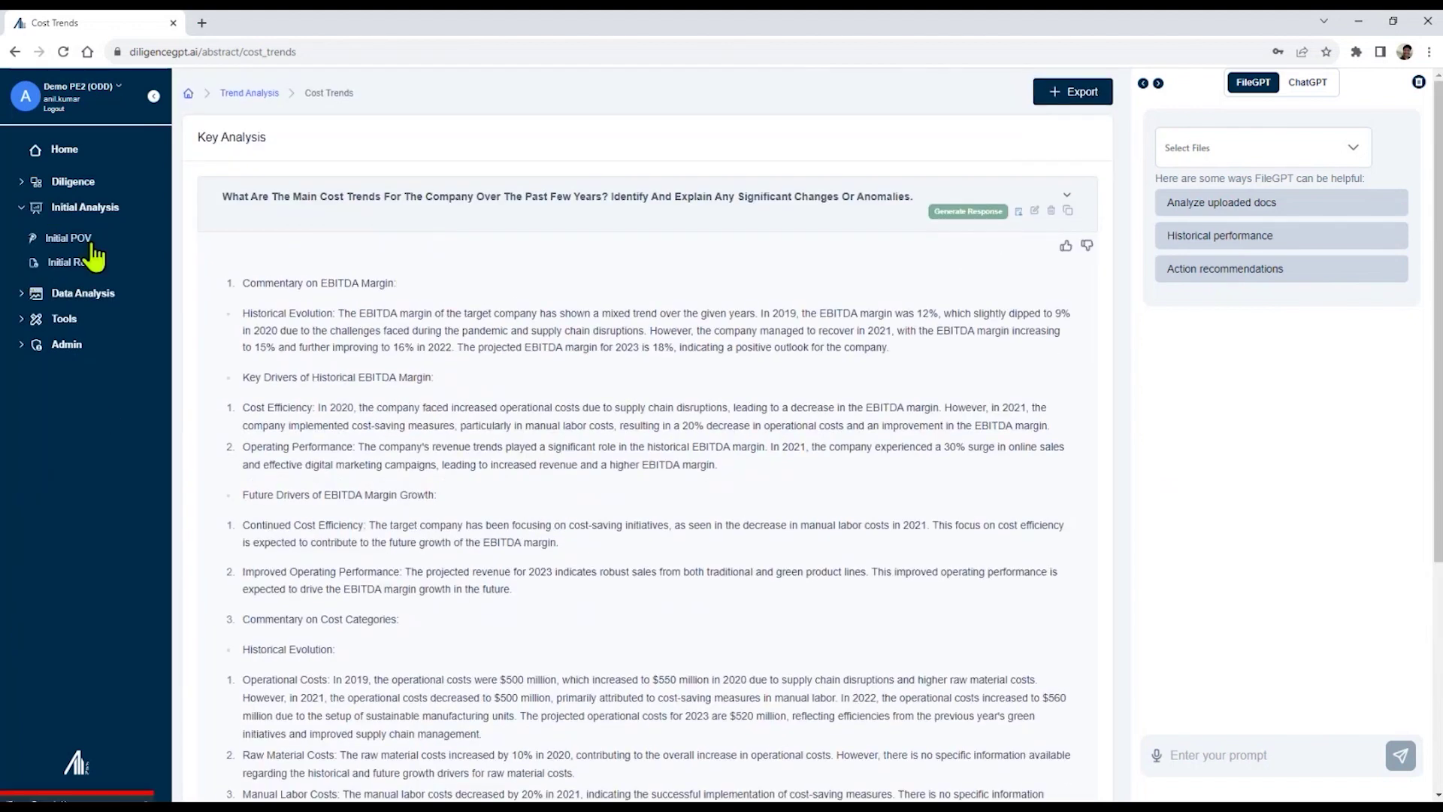
click(26, 294)
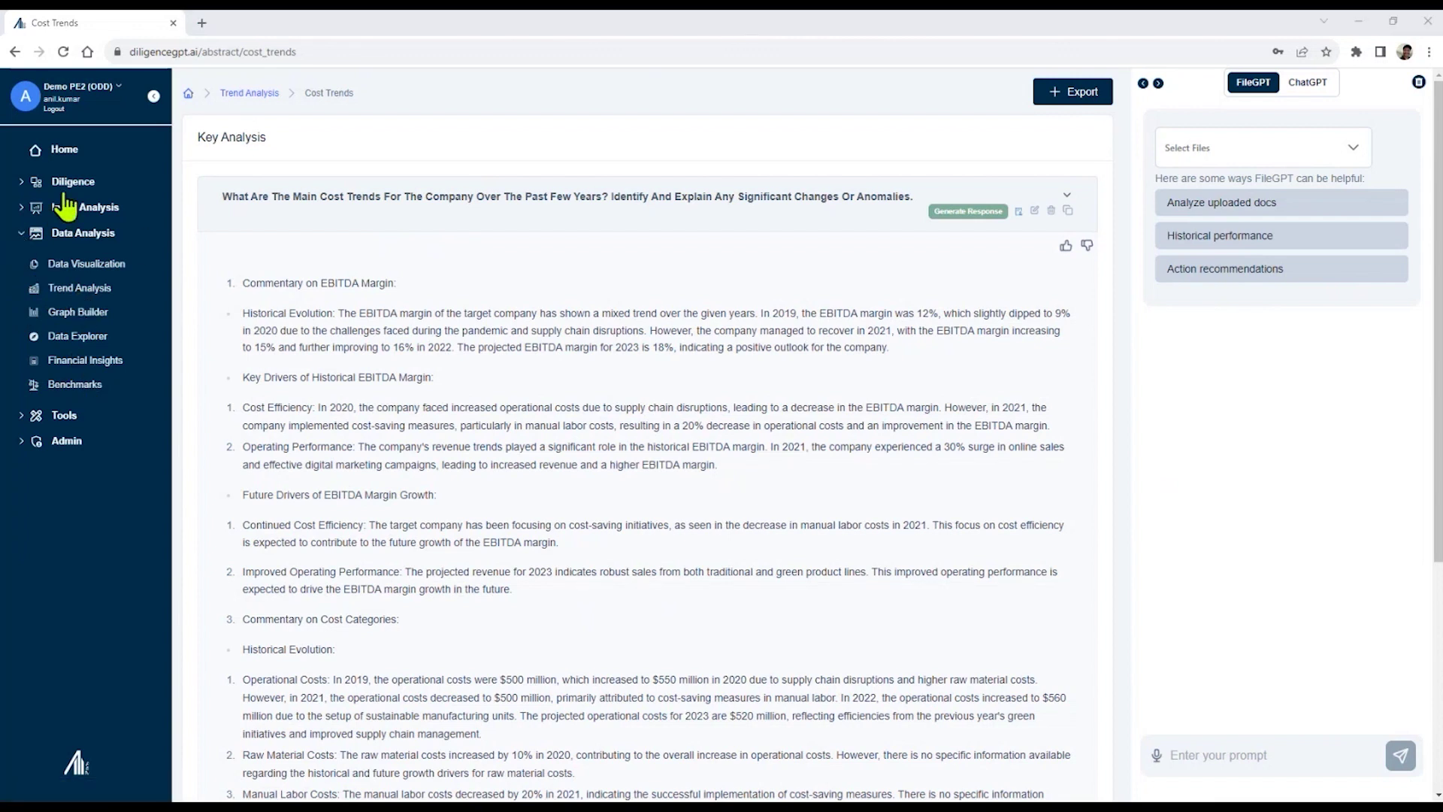
click(21, 184)
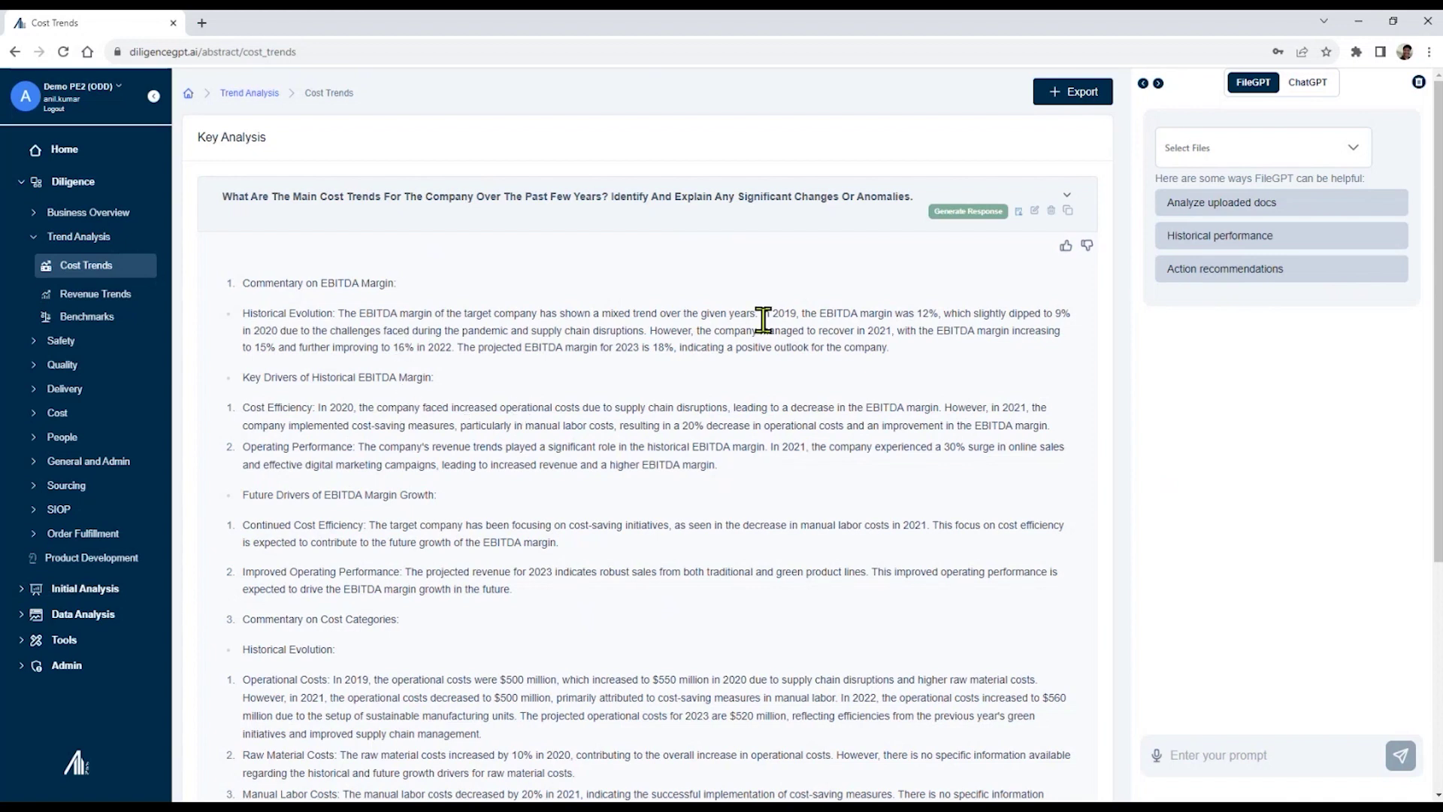
drag(764, 319, 811, 387)
click(812, 387)
drag(291, 331, 645, 331)
click(525, 373)
drag(658, 331, 911, 347)
click(547, 391)
drag(653, 347, 830, 353)
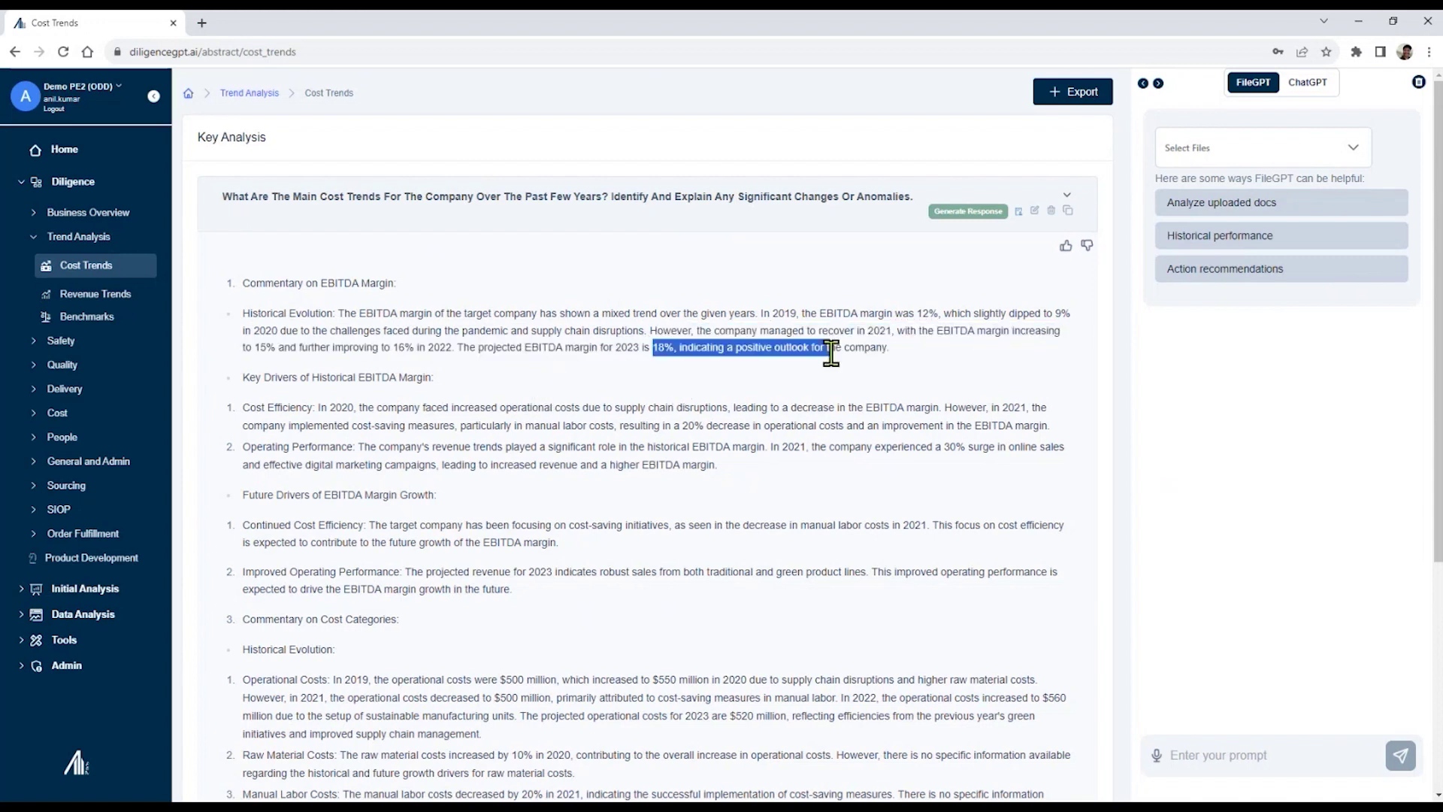
- Select all 10 uploaded files as FileGPT's sources
click(1277, 156)
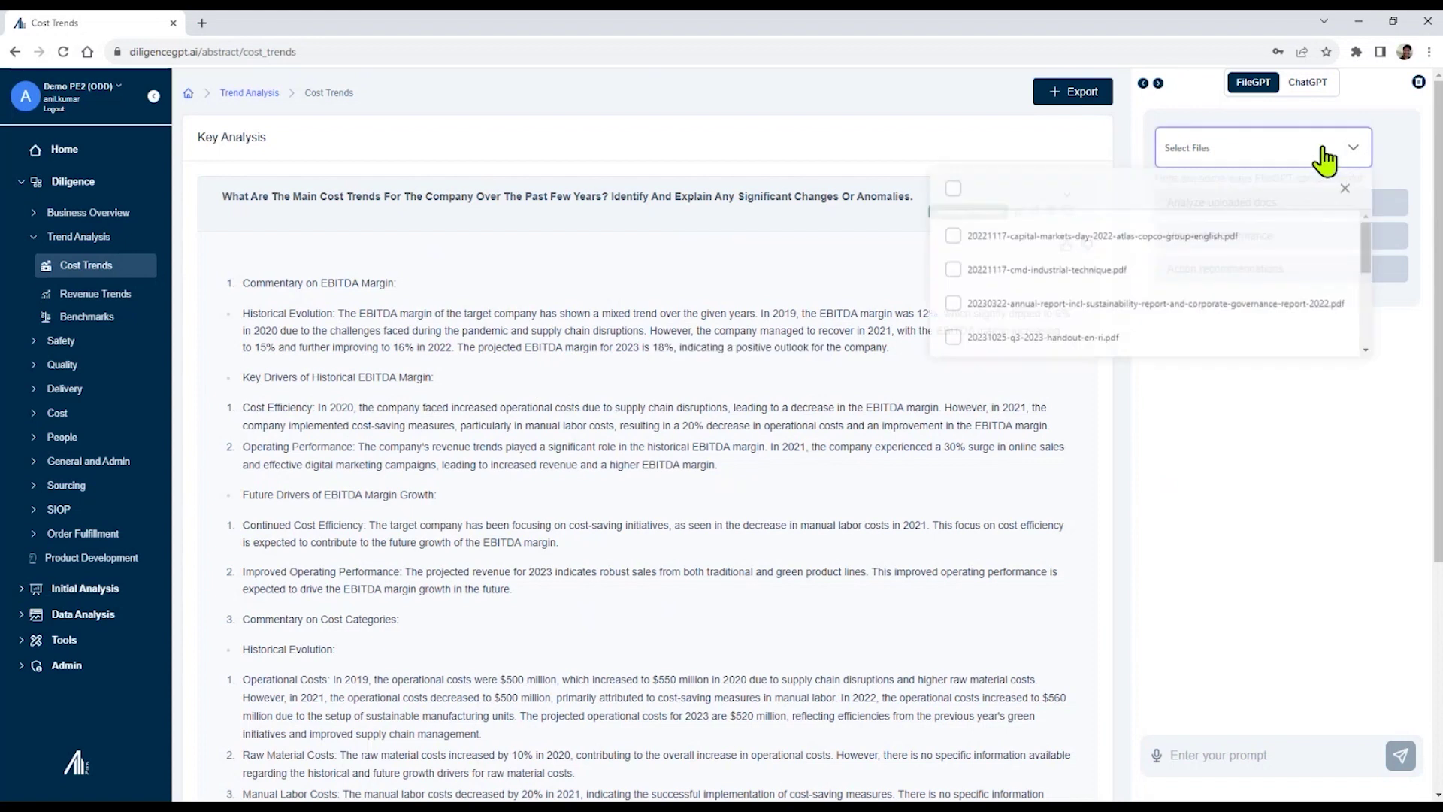
click(953, 188)
click(541, 406)
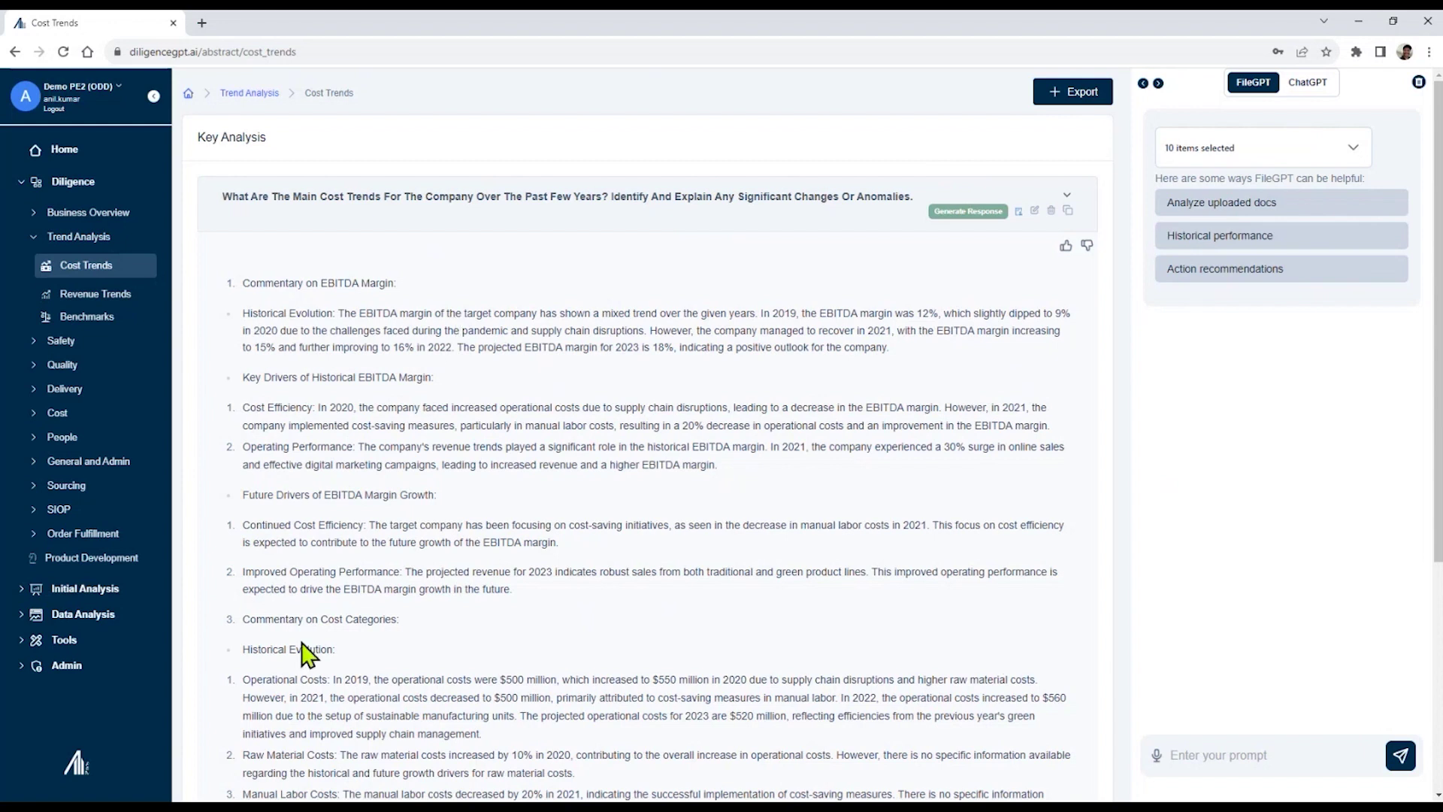
- Ask FileGPT 'Describe pandemic related impact on sales'
click(1253, 760)
text(Descr)
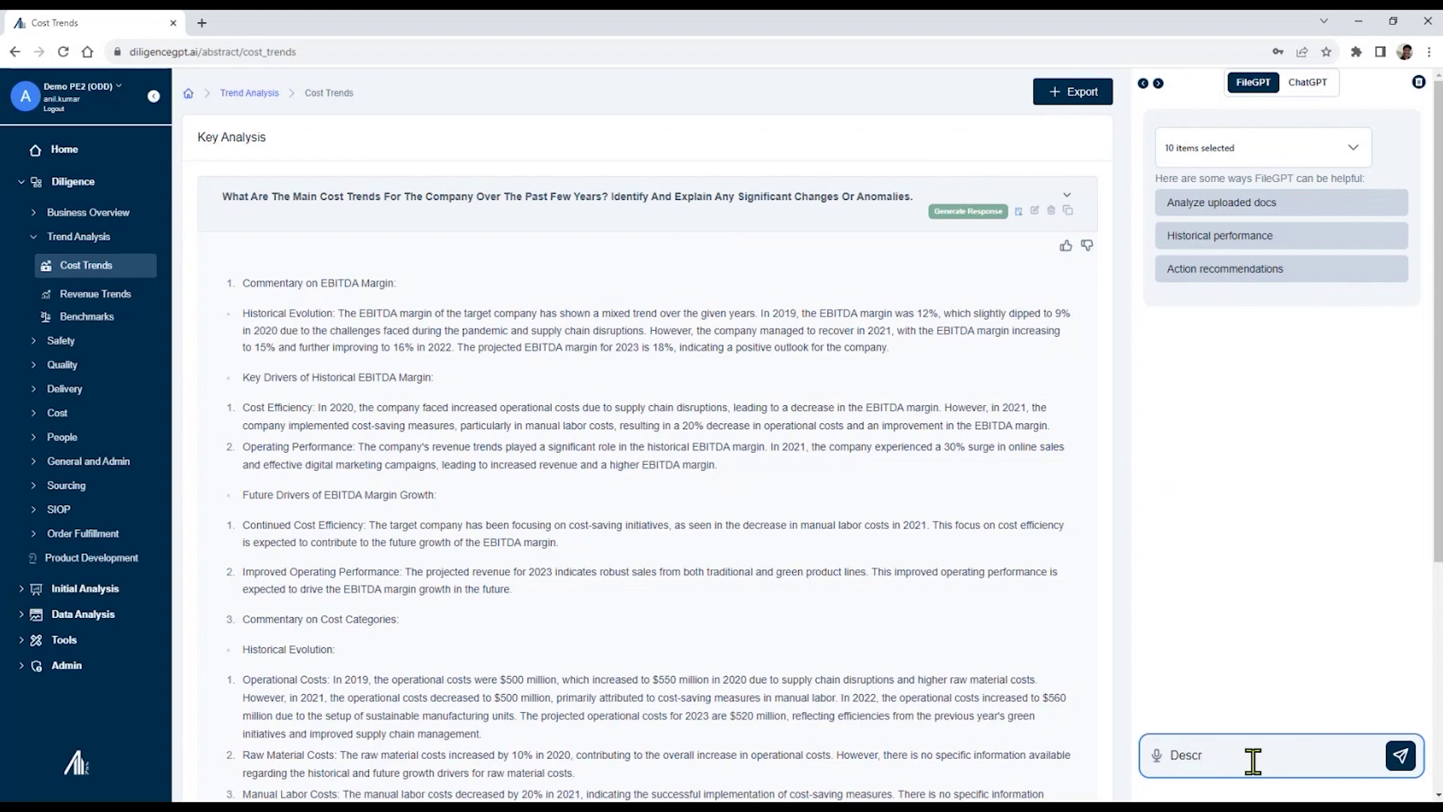
text(ibe pandemic related challen)
key(ctrl+shift+Left)
text(impact on sale)
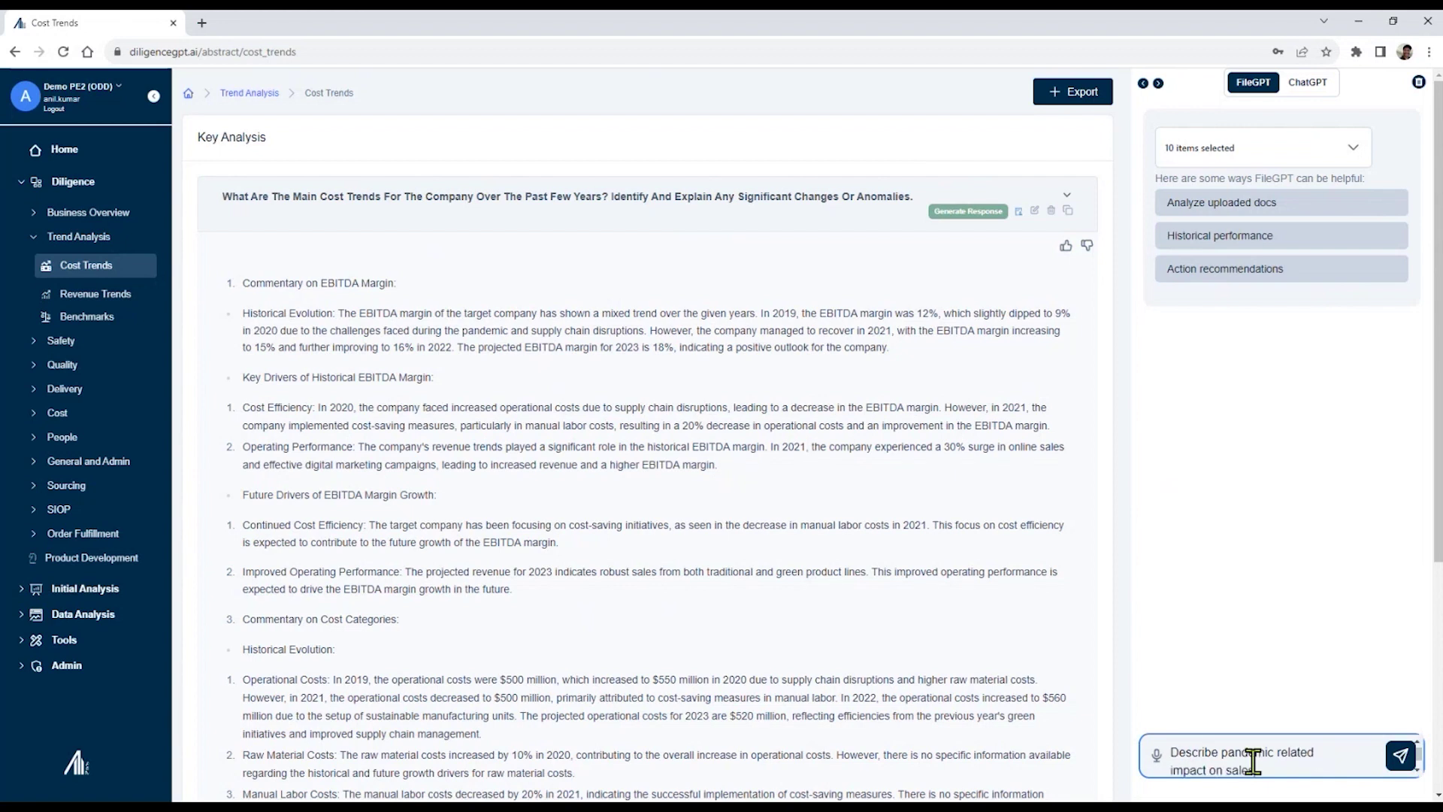
text(s)
key(Return)
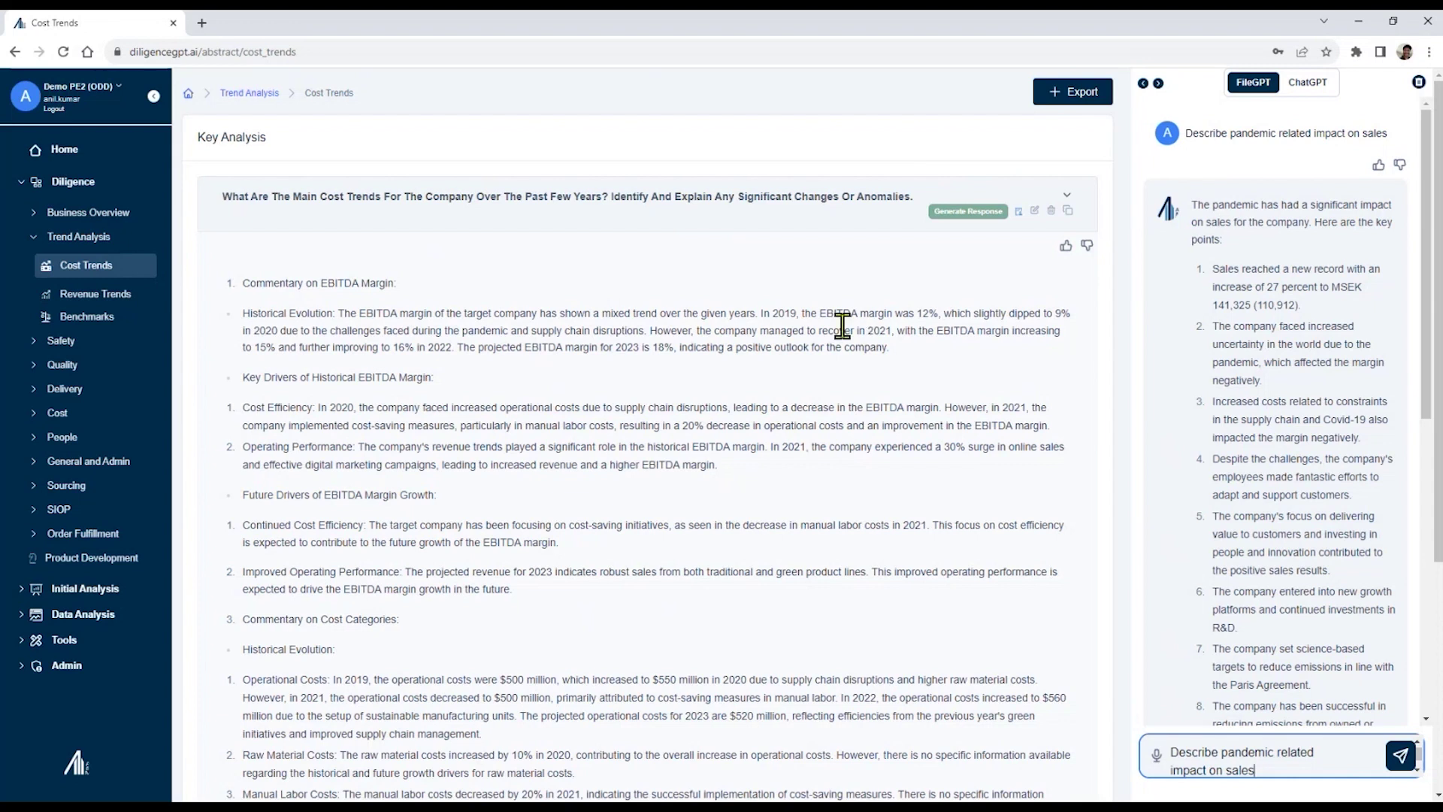
- Highlight the 2020 pandemic dip explanation and view the source documents behind the Cost Trends analysis
drag(250, 333, 643, 325)
click(418, 461)
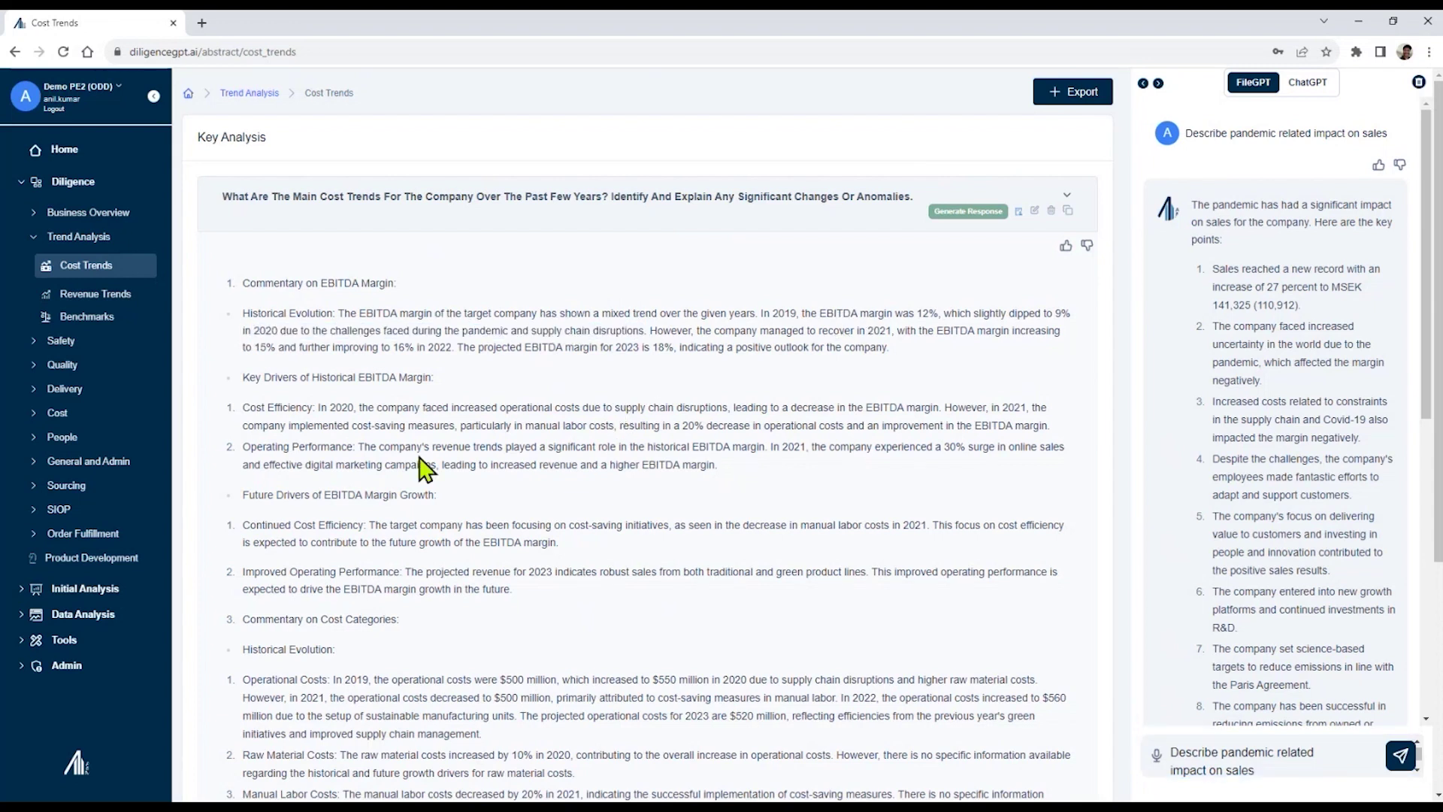
scroll(422, 462, down, 2)
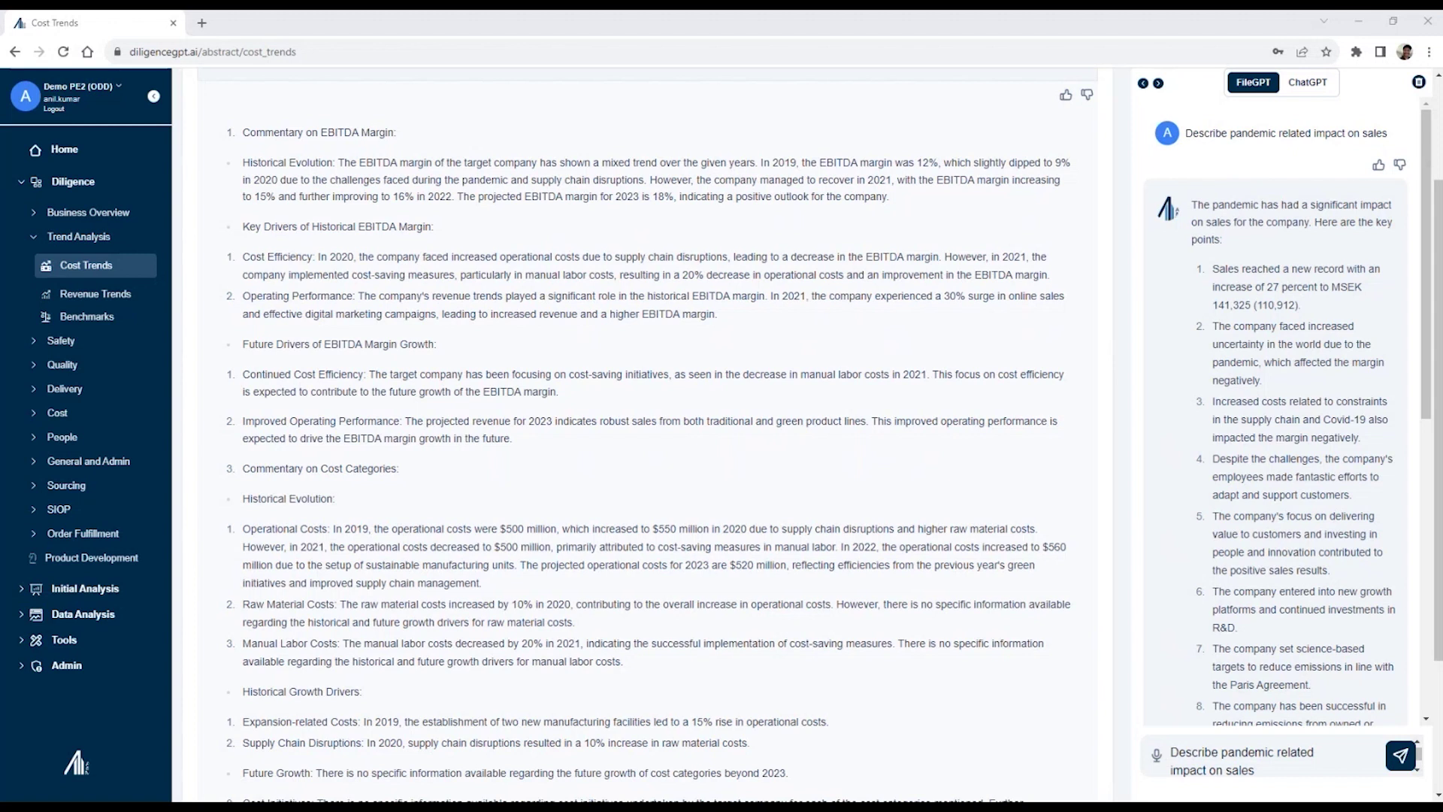
scroll(415, 683, down, 3)
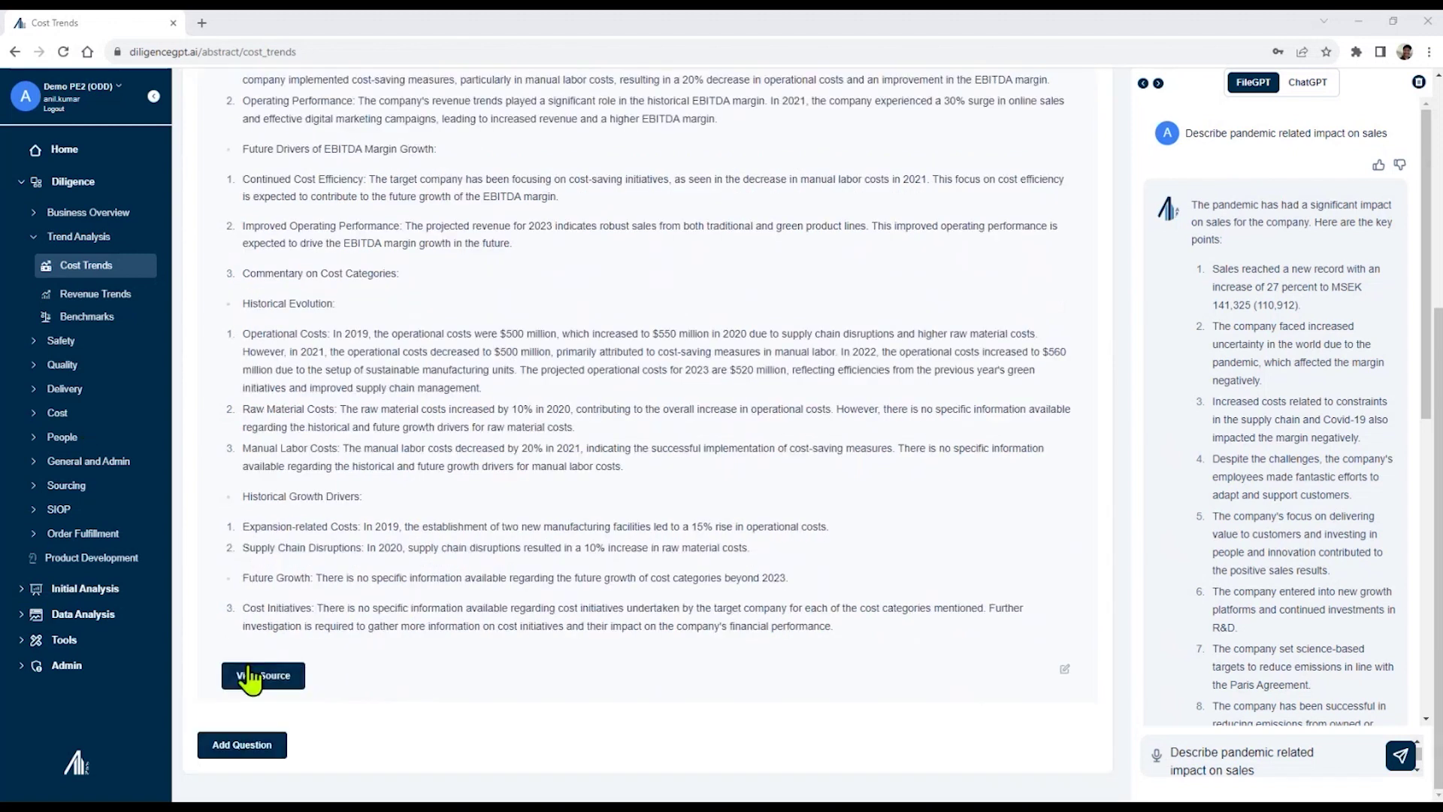
click(249, 678)
- Rate the Cost Trends analysis as helpful and expand the Initial Analysis section
scroll(865, 530, up, 5)
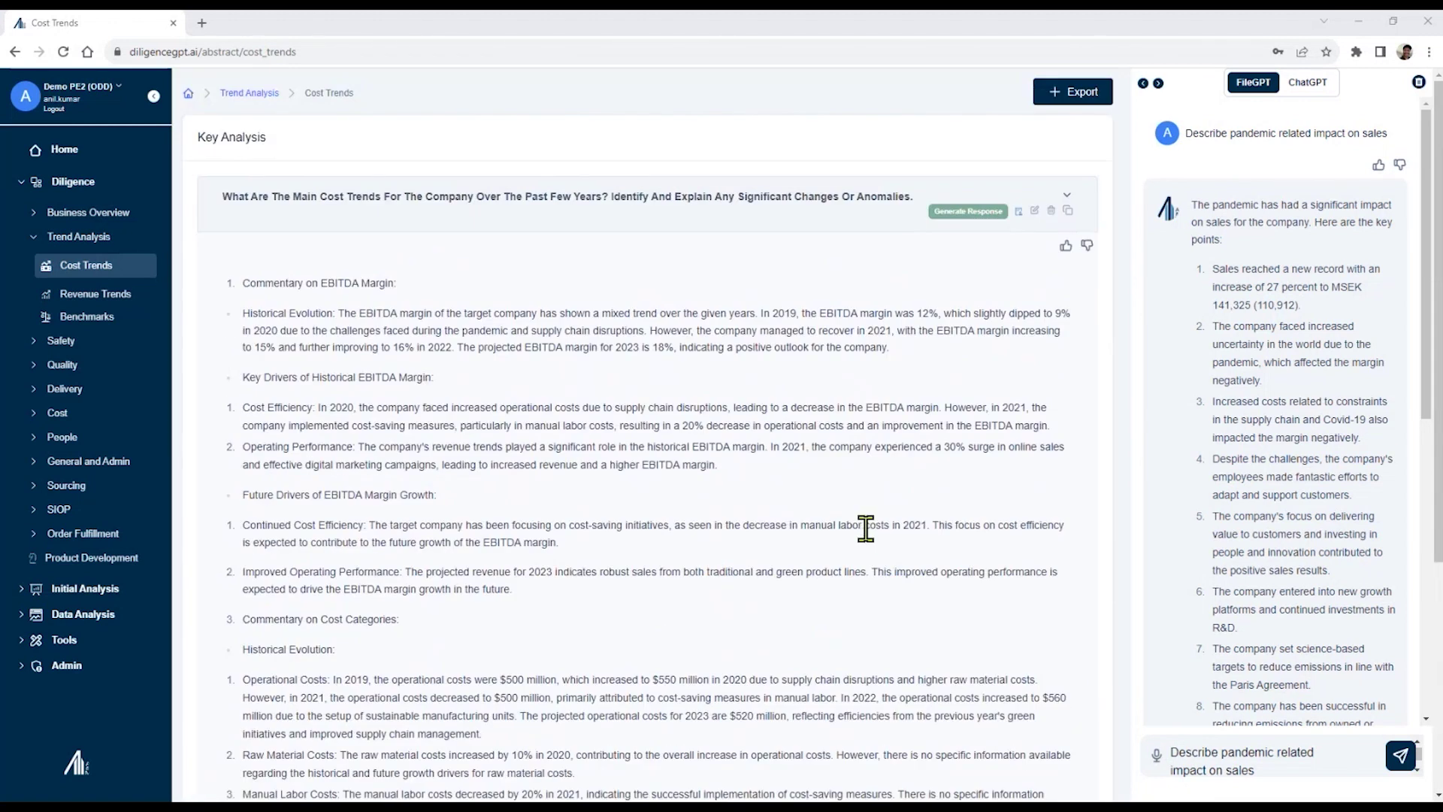
click(1067, 248)
click(28, 594)
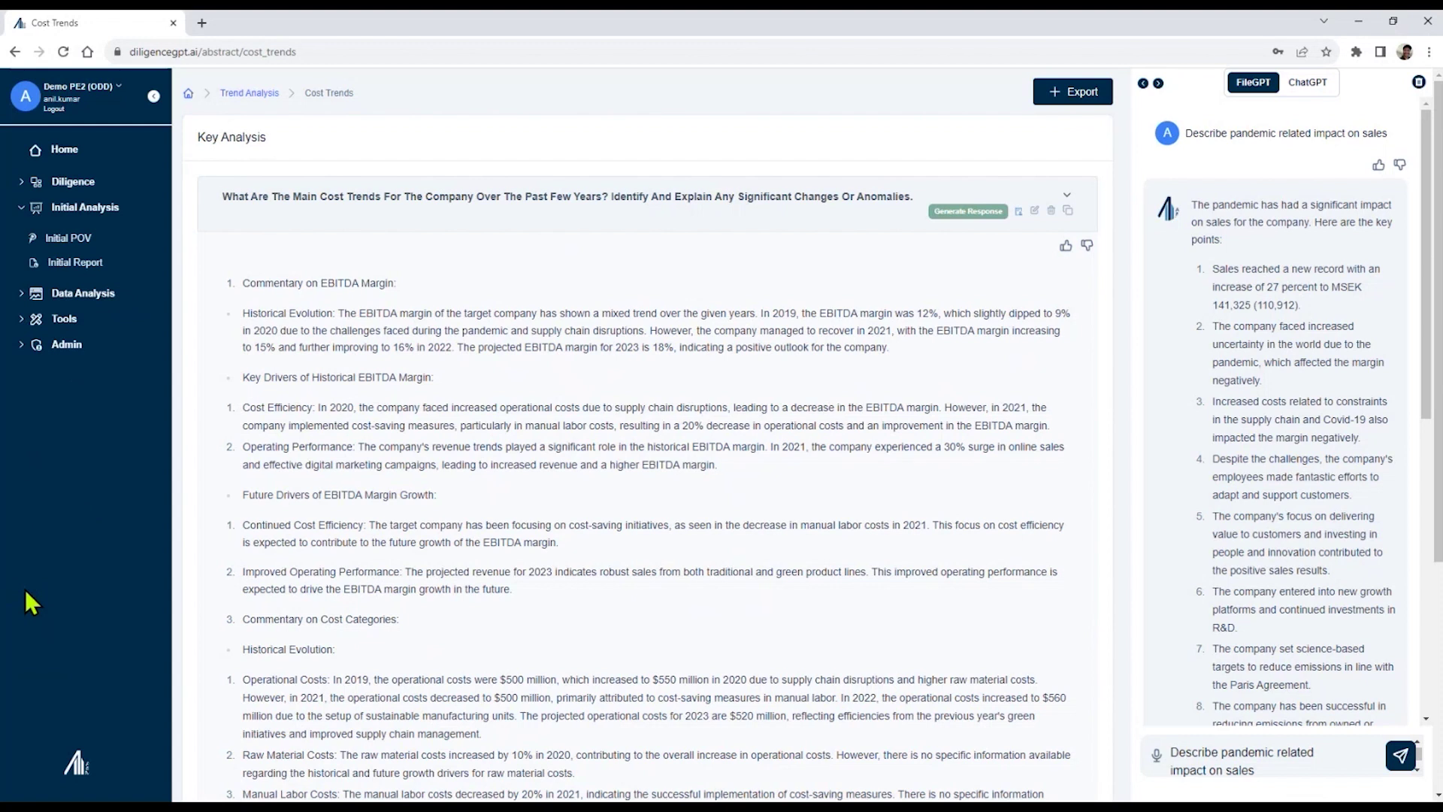
click(71, 239)
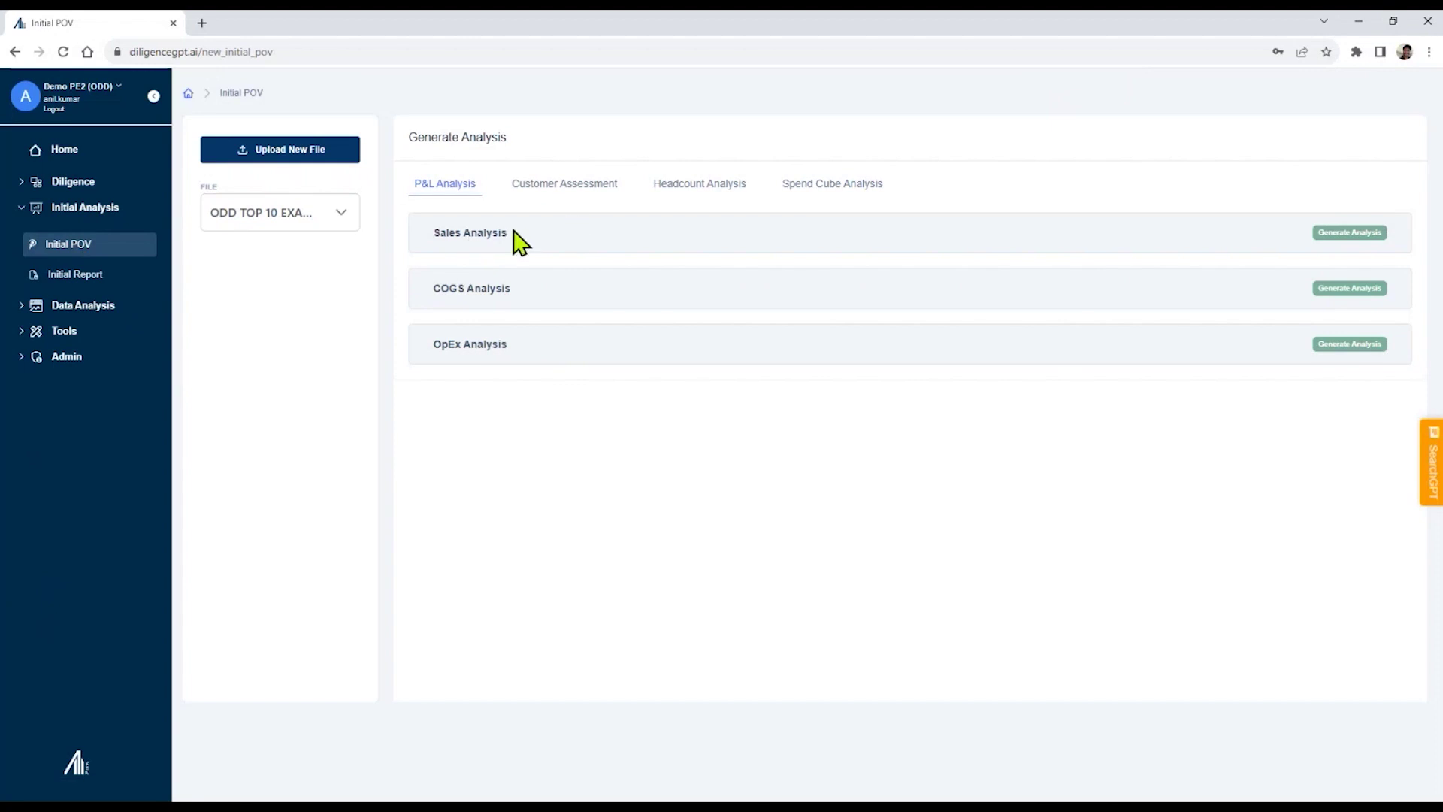
click(487, 245)
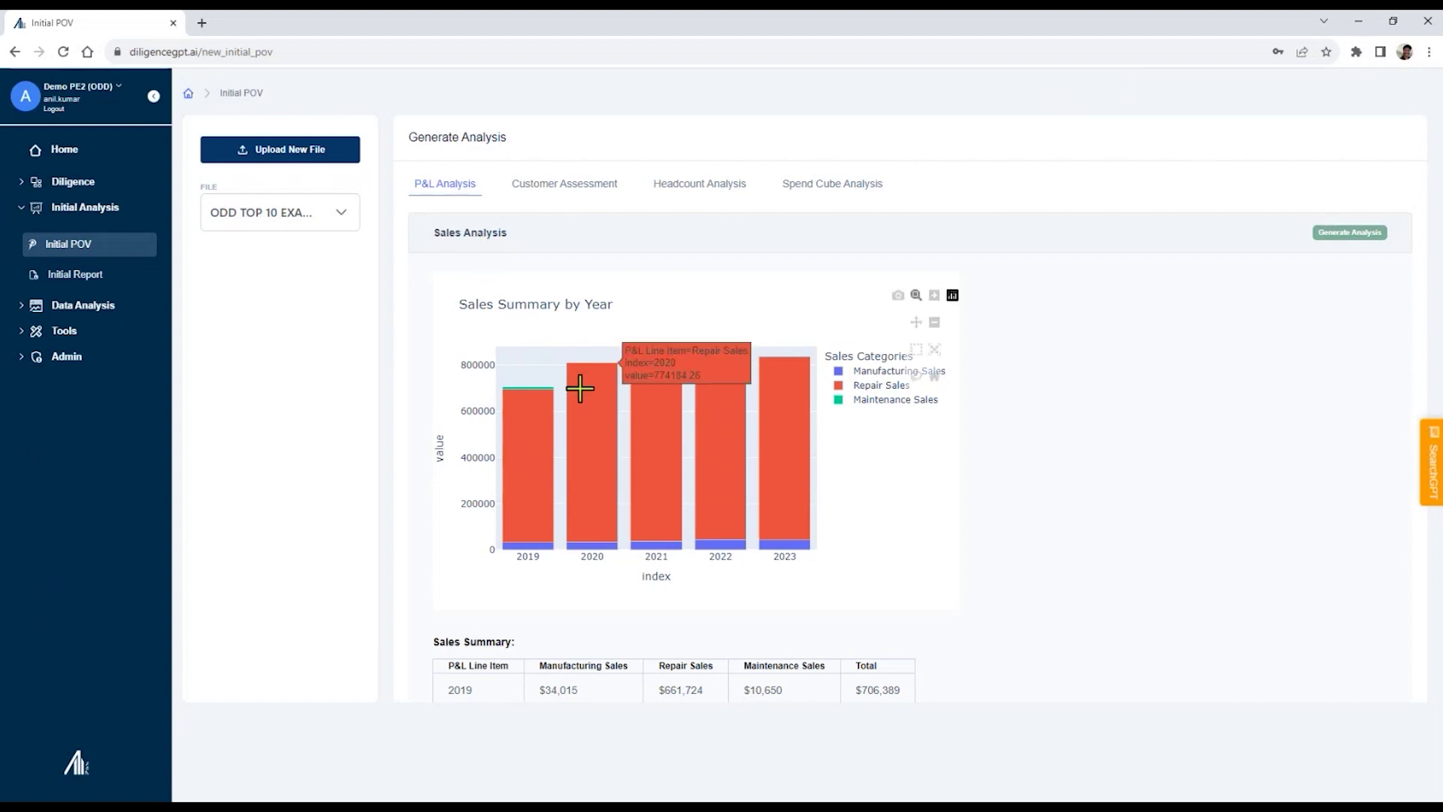
scroll(582, 387, down, 3)
scroll(590, 406, down, 6)
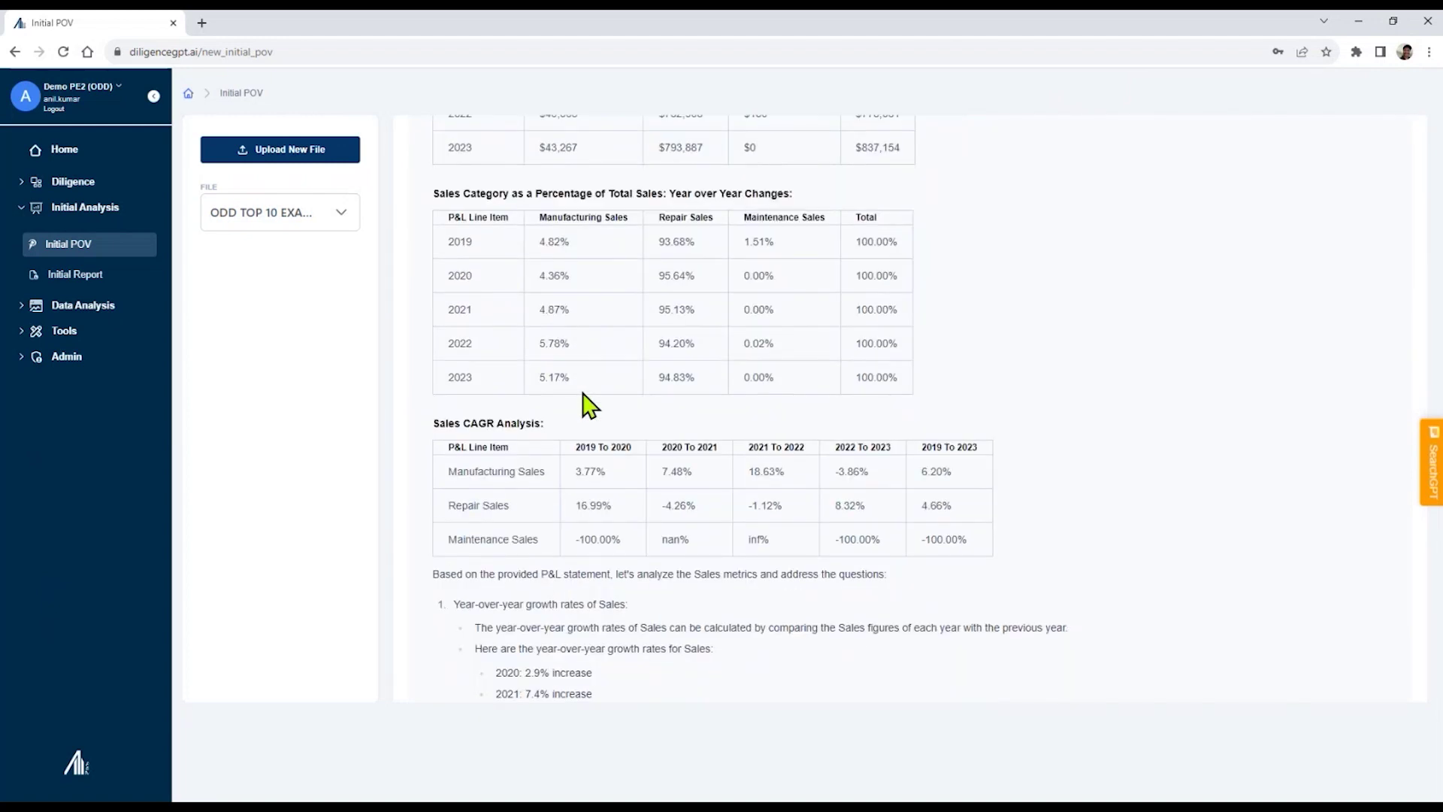
scroll(590, 406, down, 3)
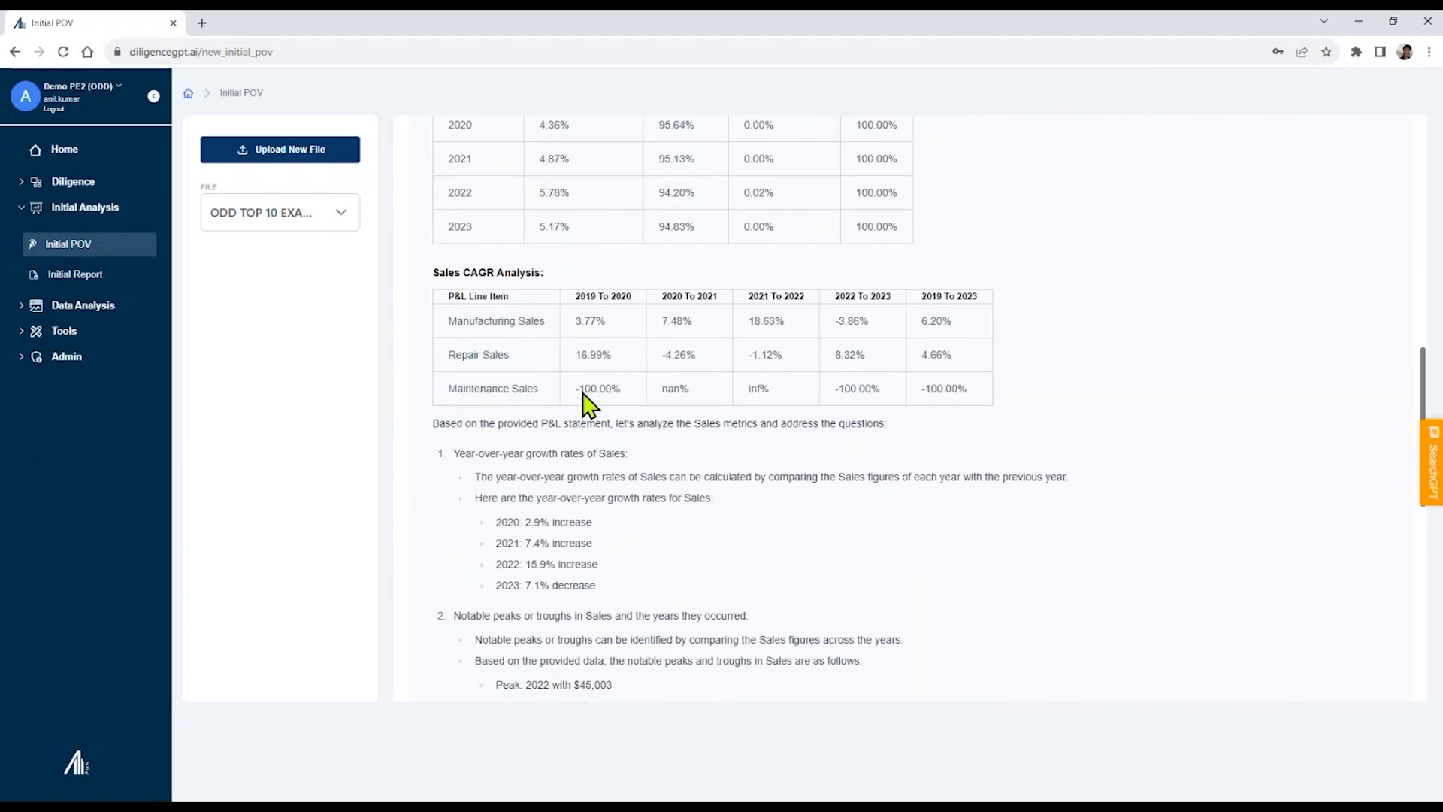
scroll(594, 412, down, 4)
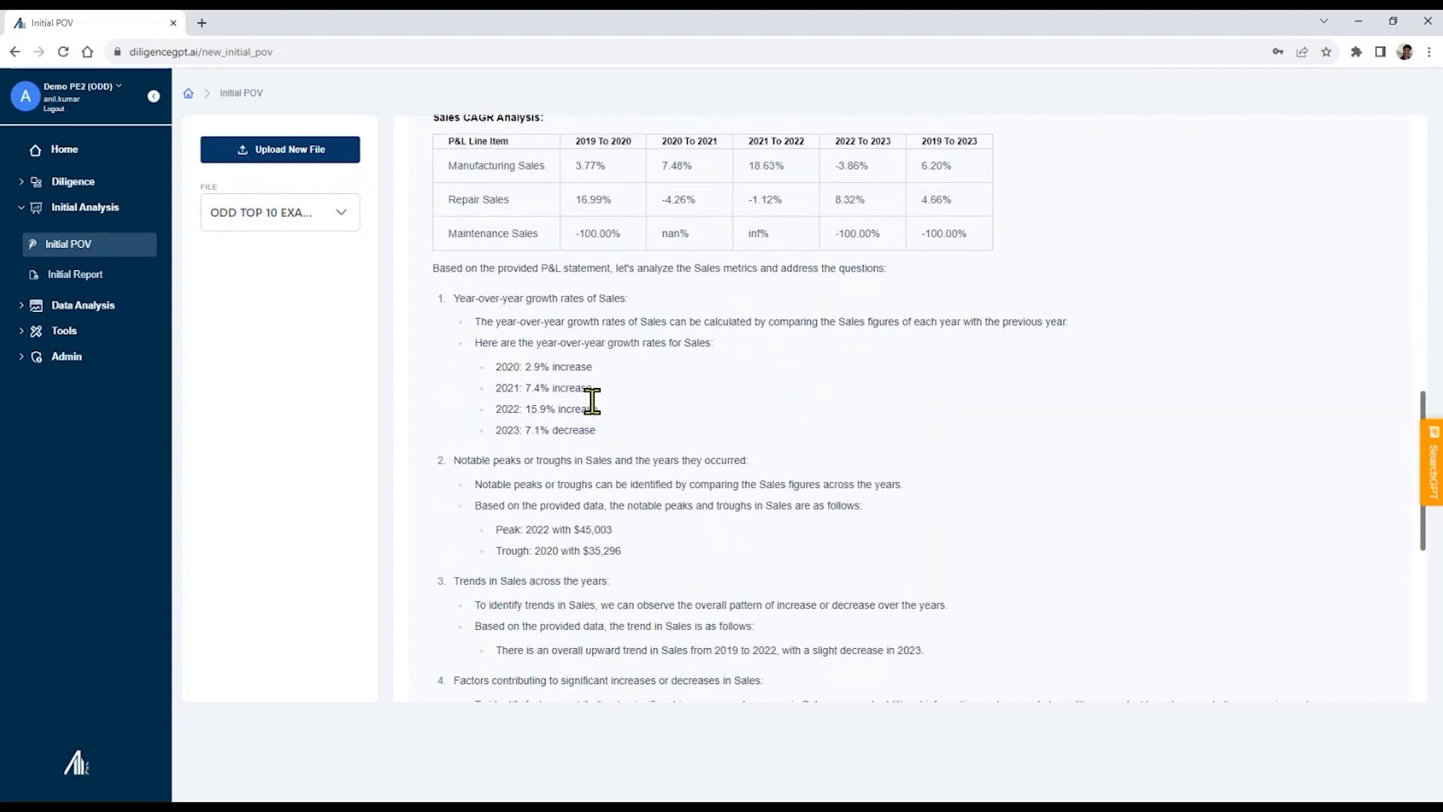
scroll(593, 401, up, 10)
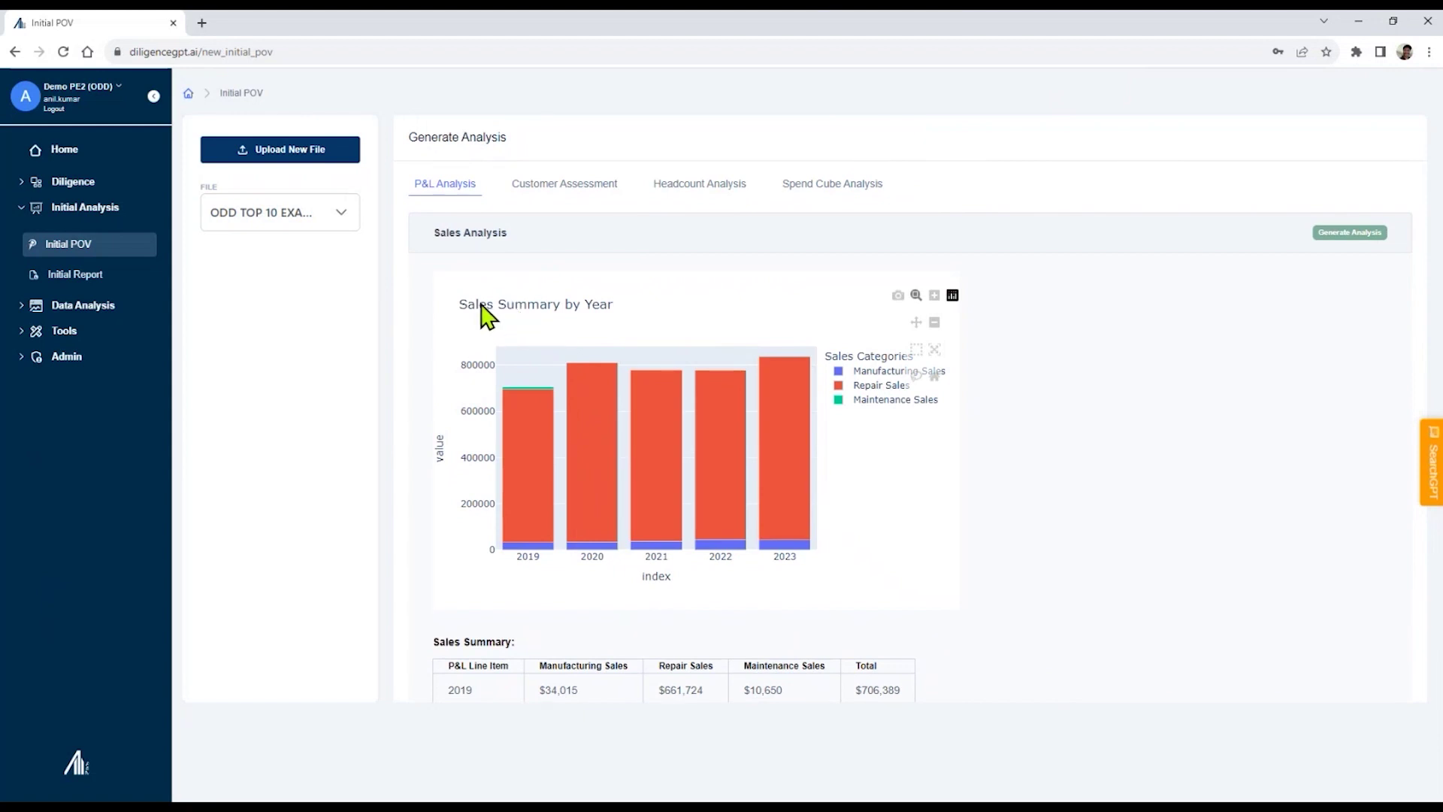
- Browse the Customer Assessment charts on the Initial POV page
click(597, 185)
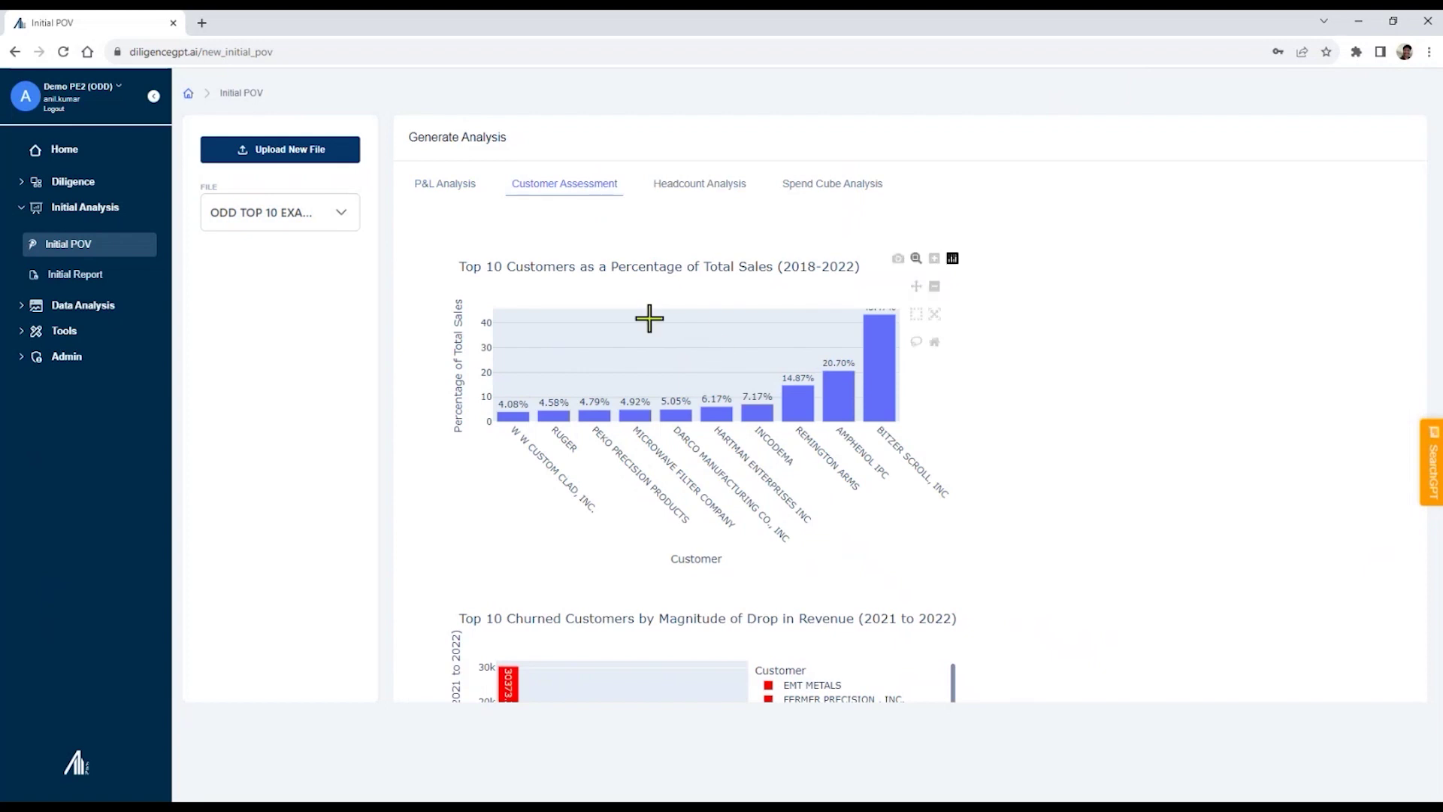
scroll(687, 439, down, 5)
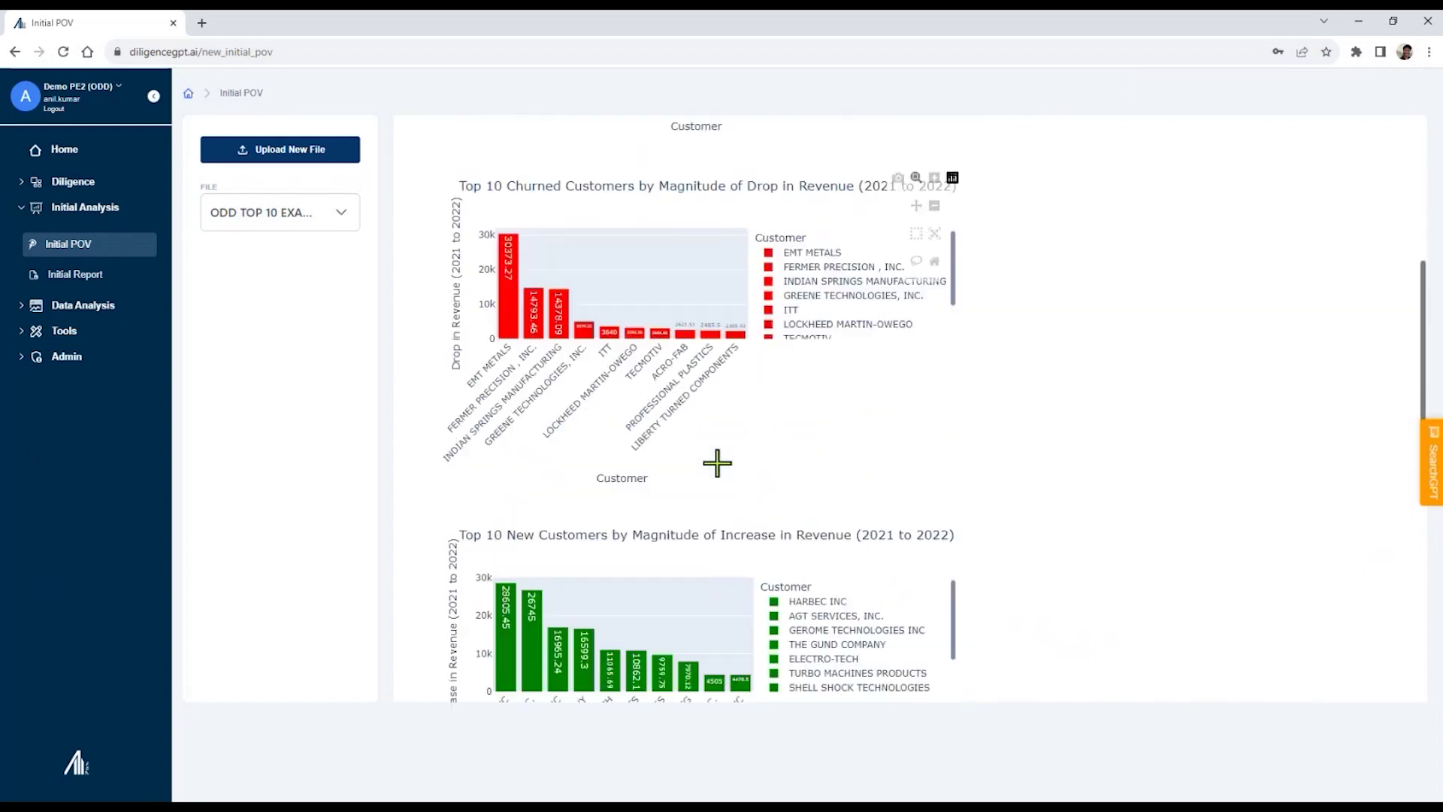
scroll(723, 477, down, 5)
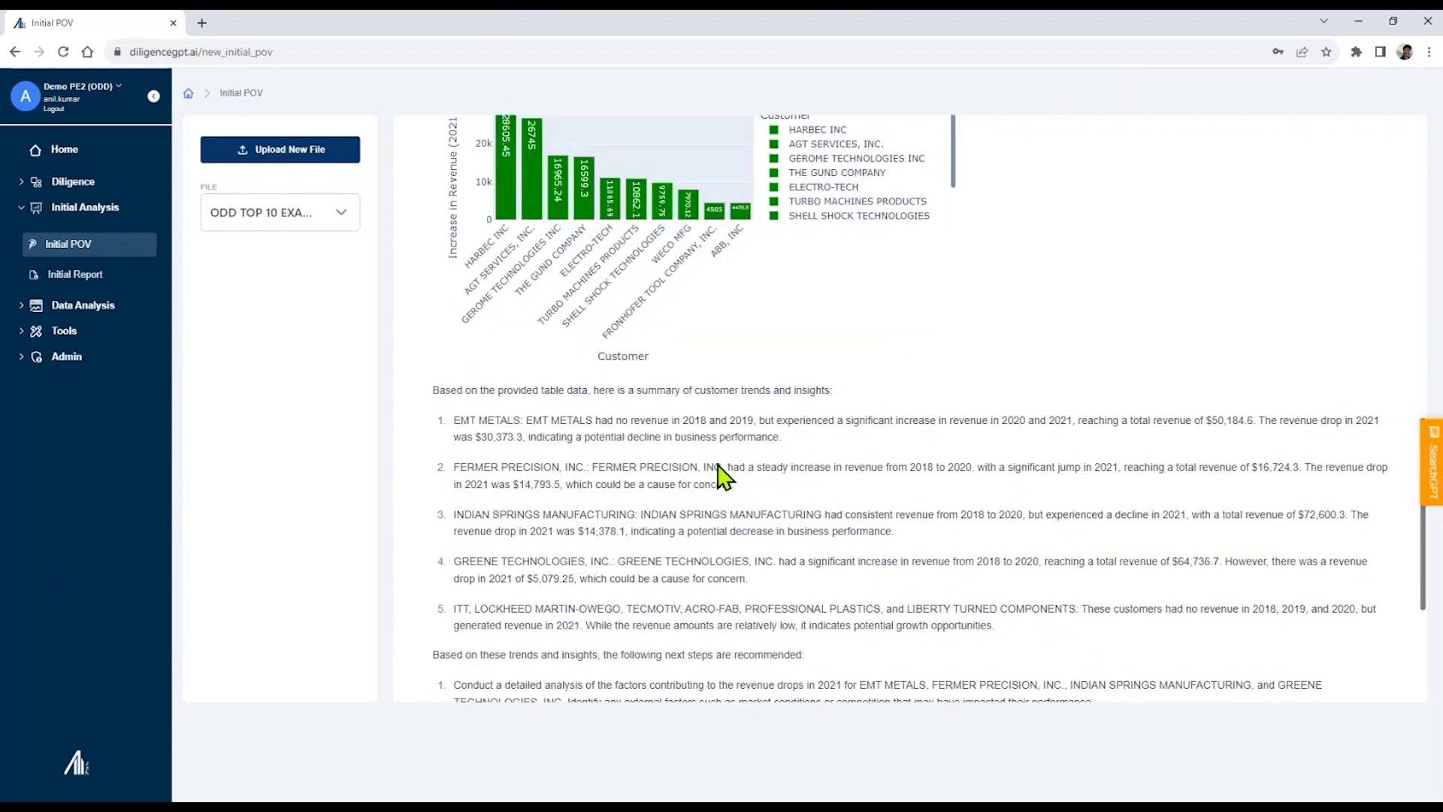
scroll(733, 518, up, 11)
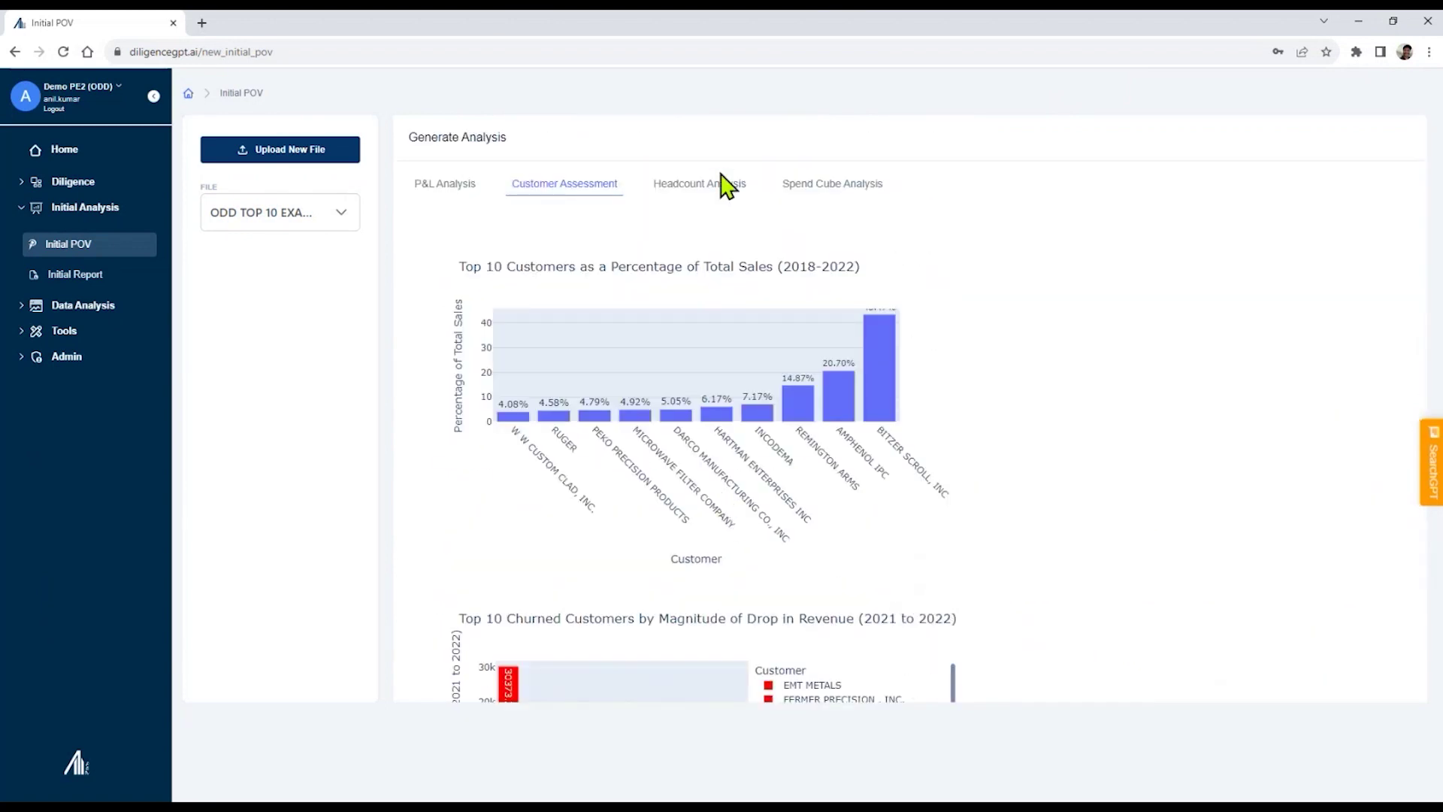
- Review the Headcount Analysis and Spend Cube Analysis results, including category and vendor spend tables
click(721, 197)
click(812, 198)
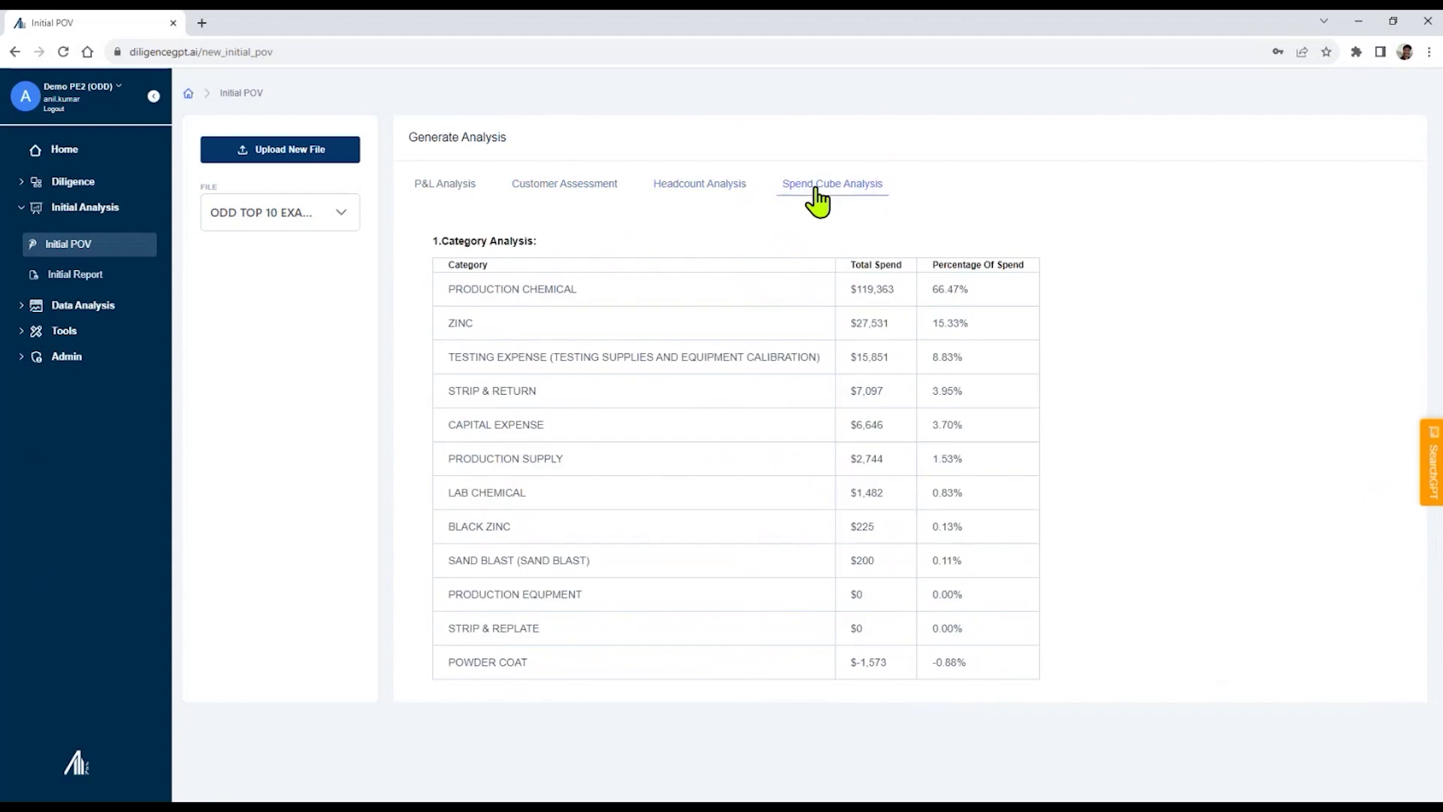
scroll(789, 459, down, 13)
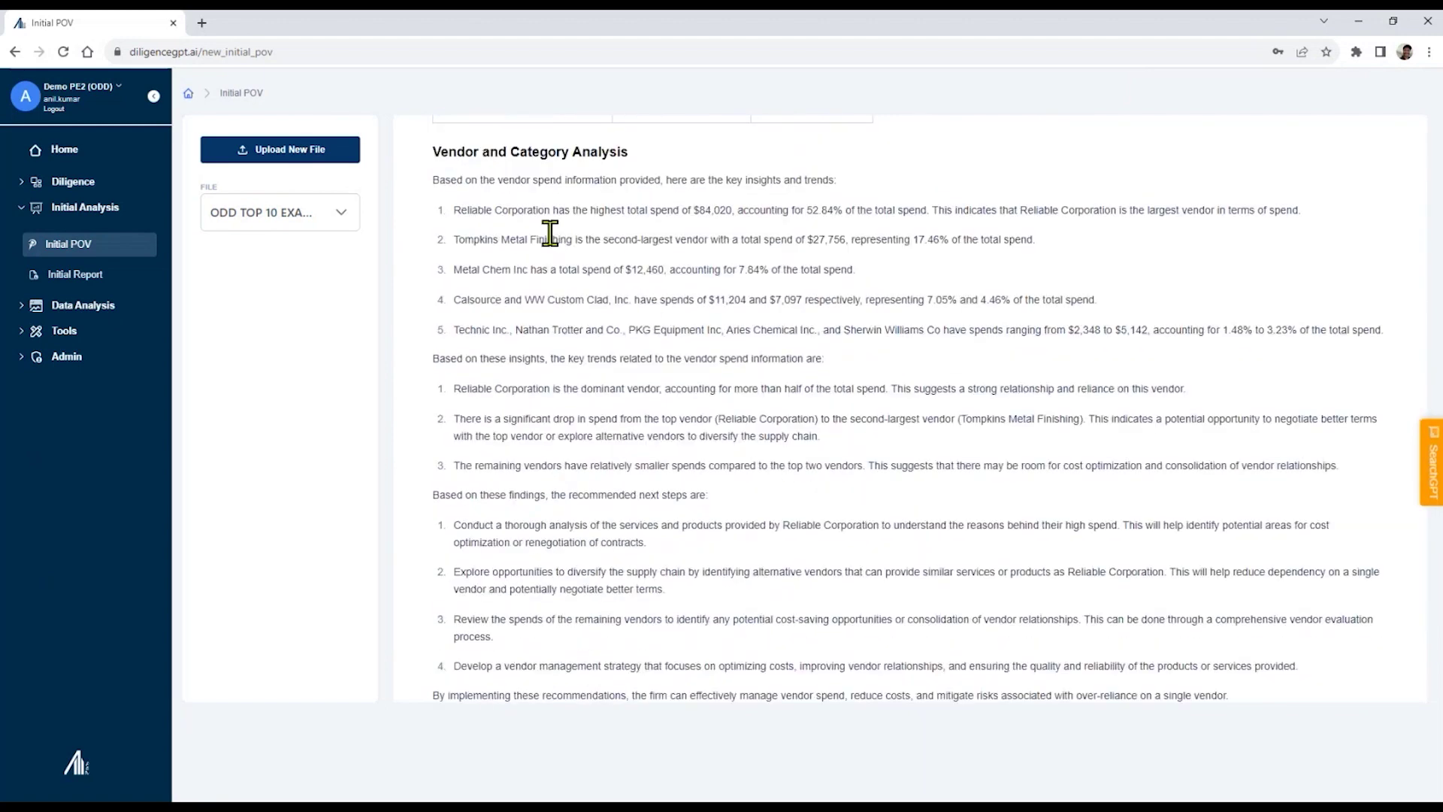
scroll(512, 489, up, 10)
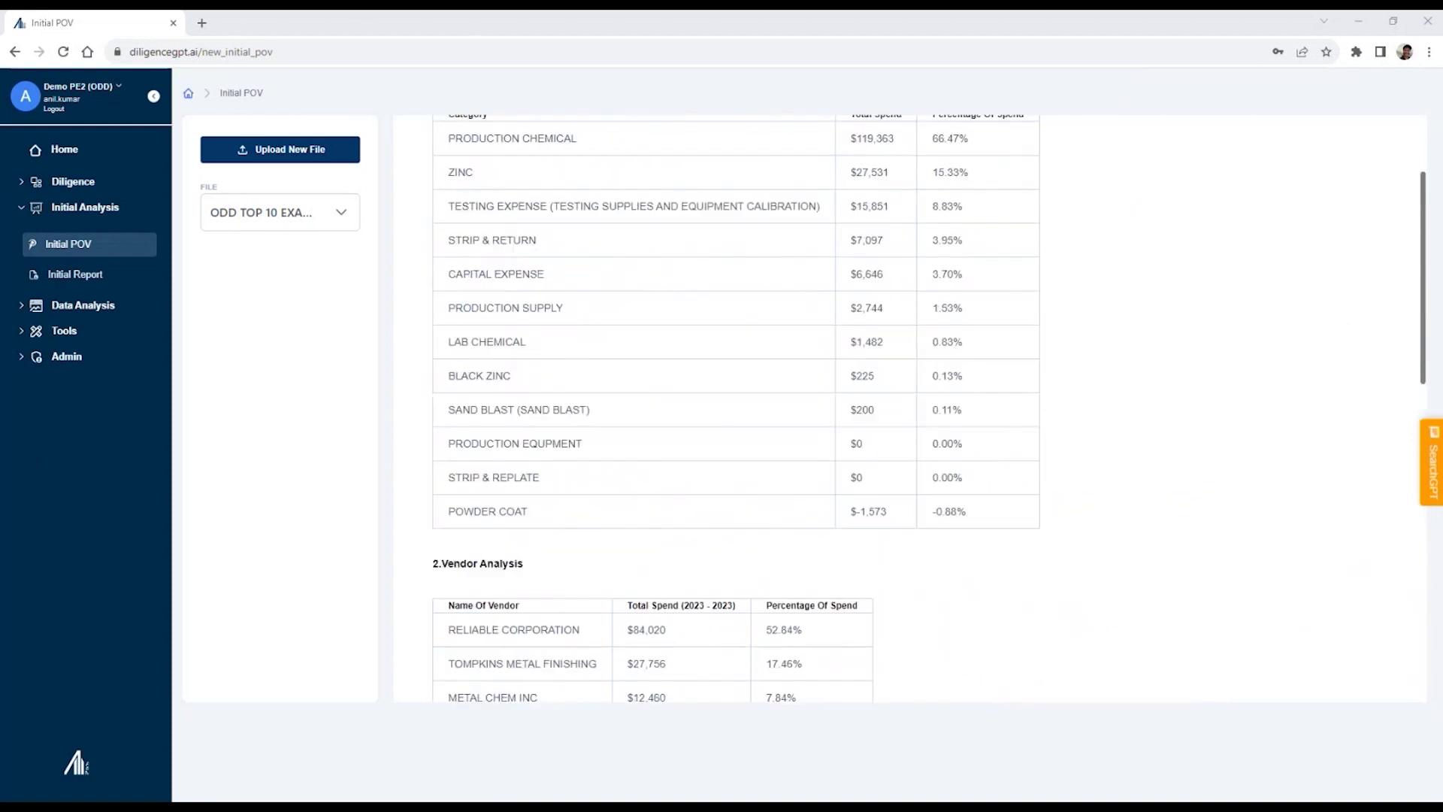
- Open the Delivery Footprint page under Diligence > Delivery
click(23, 188)
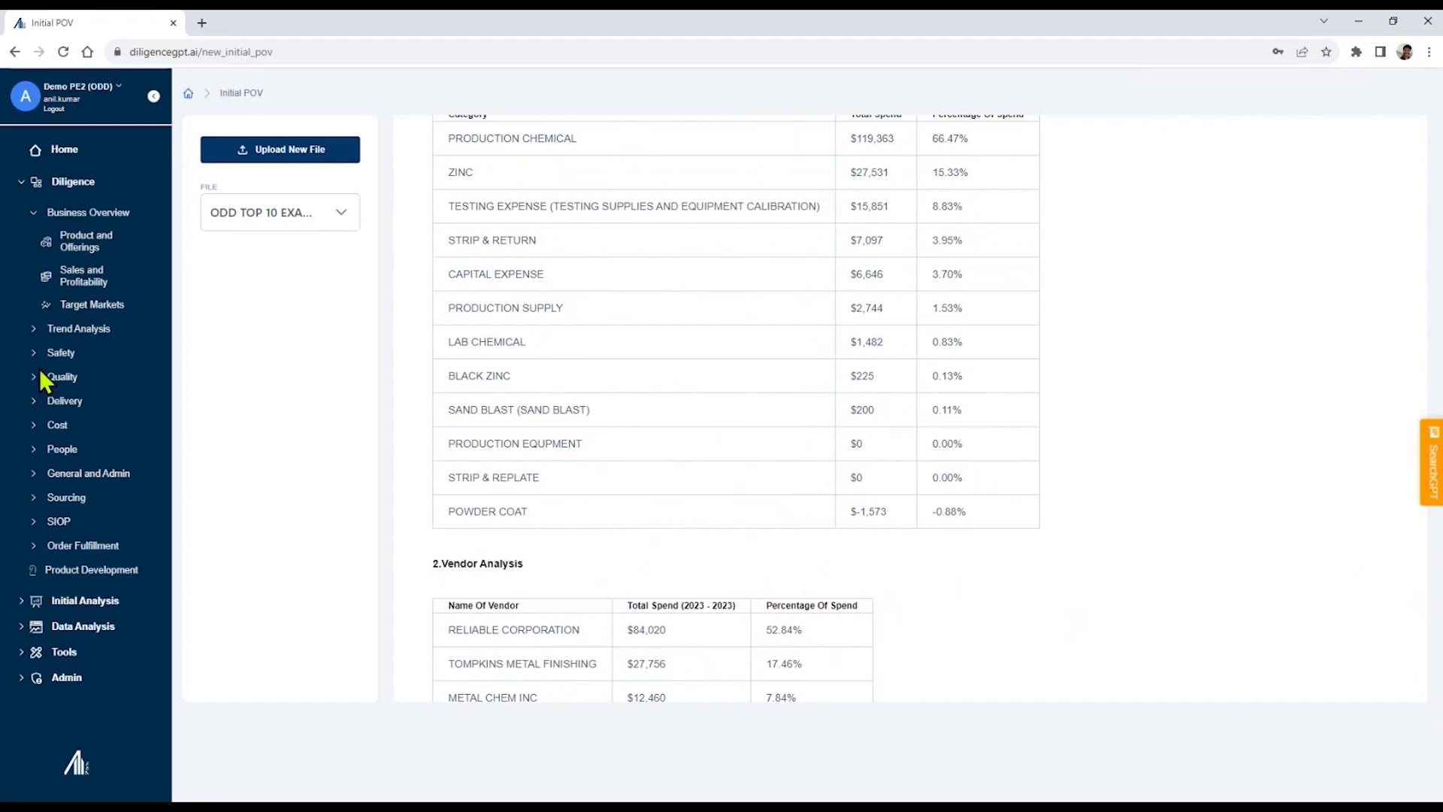
click(36, 406)
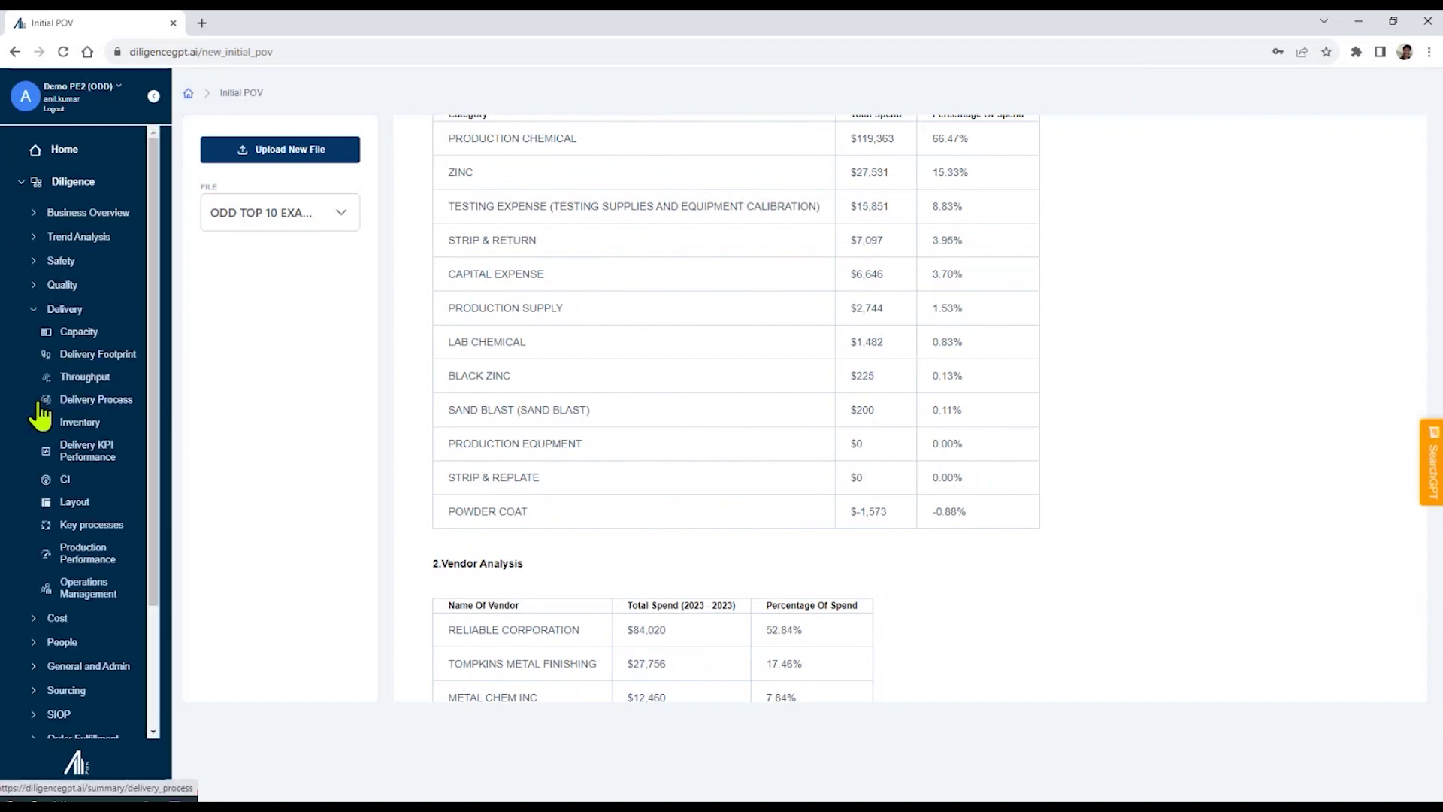
click(110, 367)
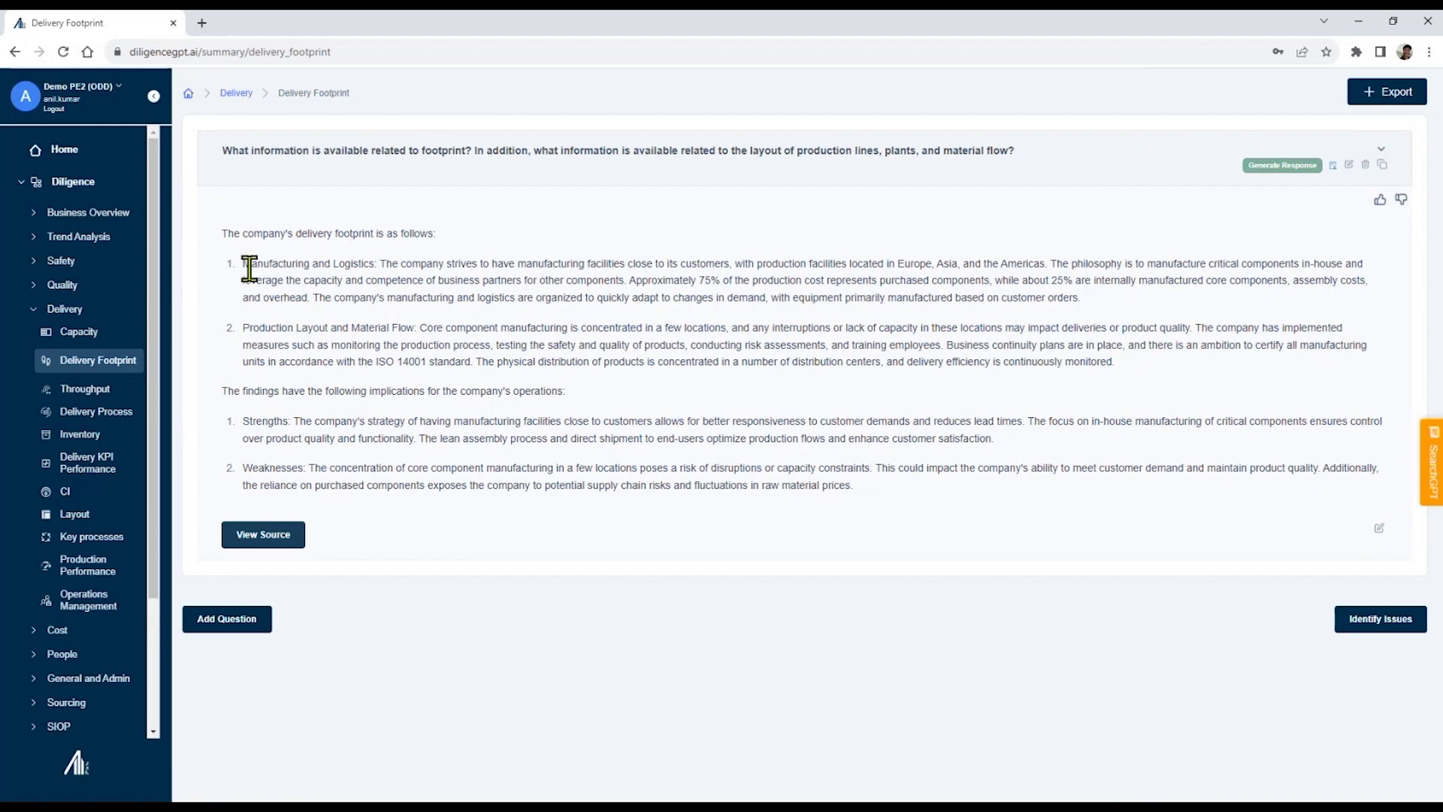
- Highlight the Manufacturing and Logistics heading and the sentence about 75% purchased components
drag(243, 265, 400, 263)
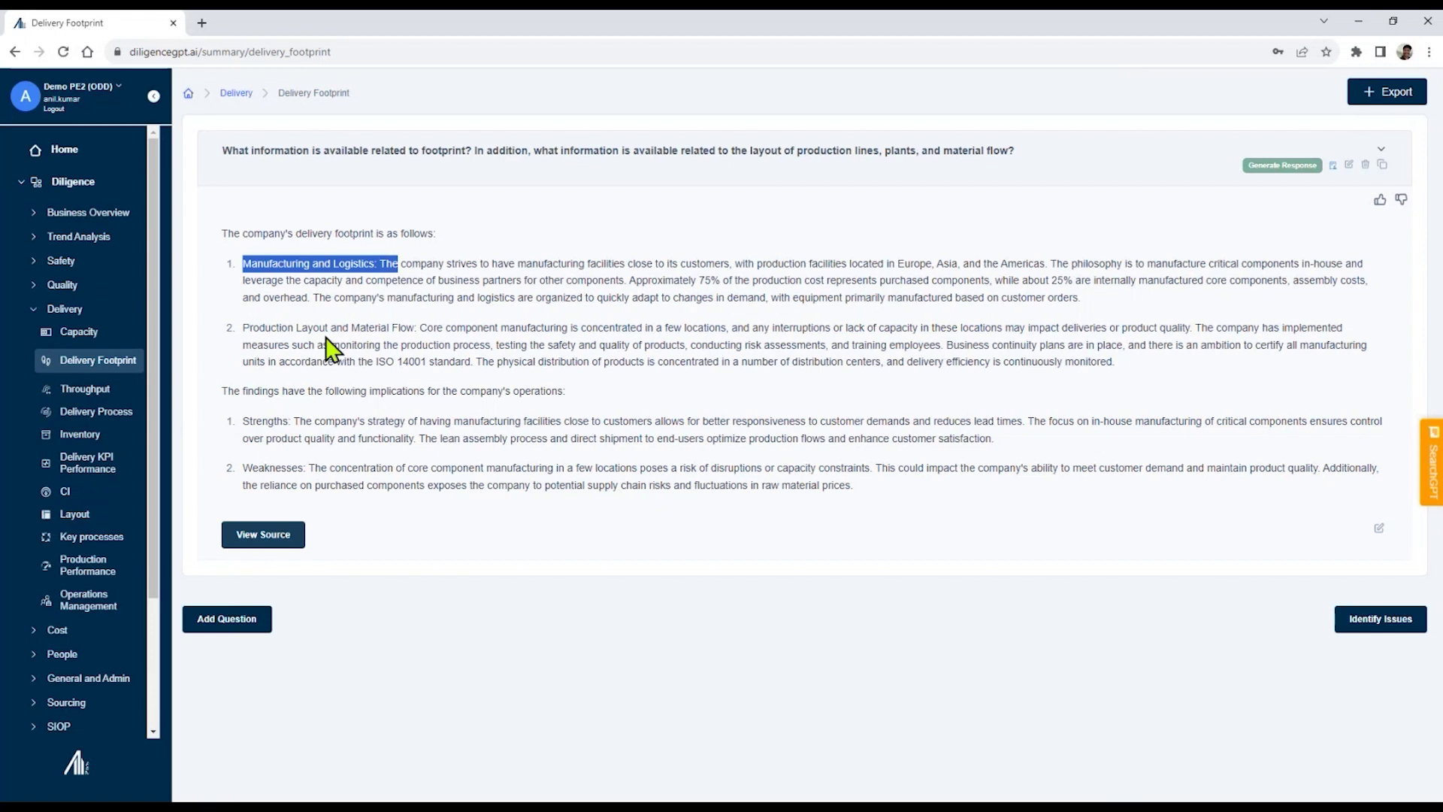
click(632, 301)
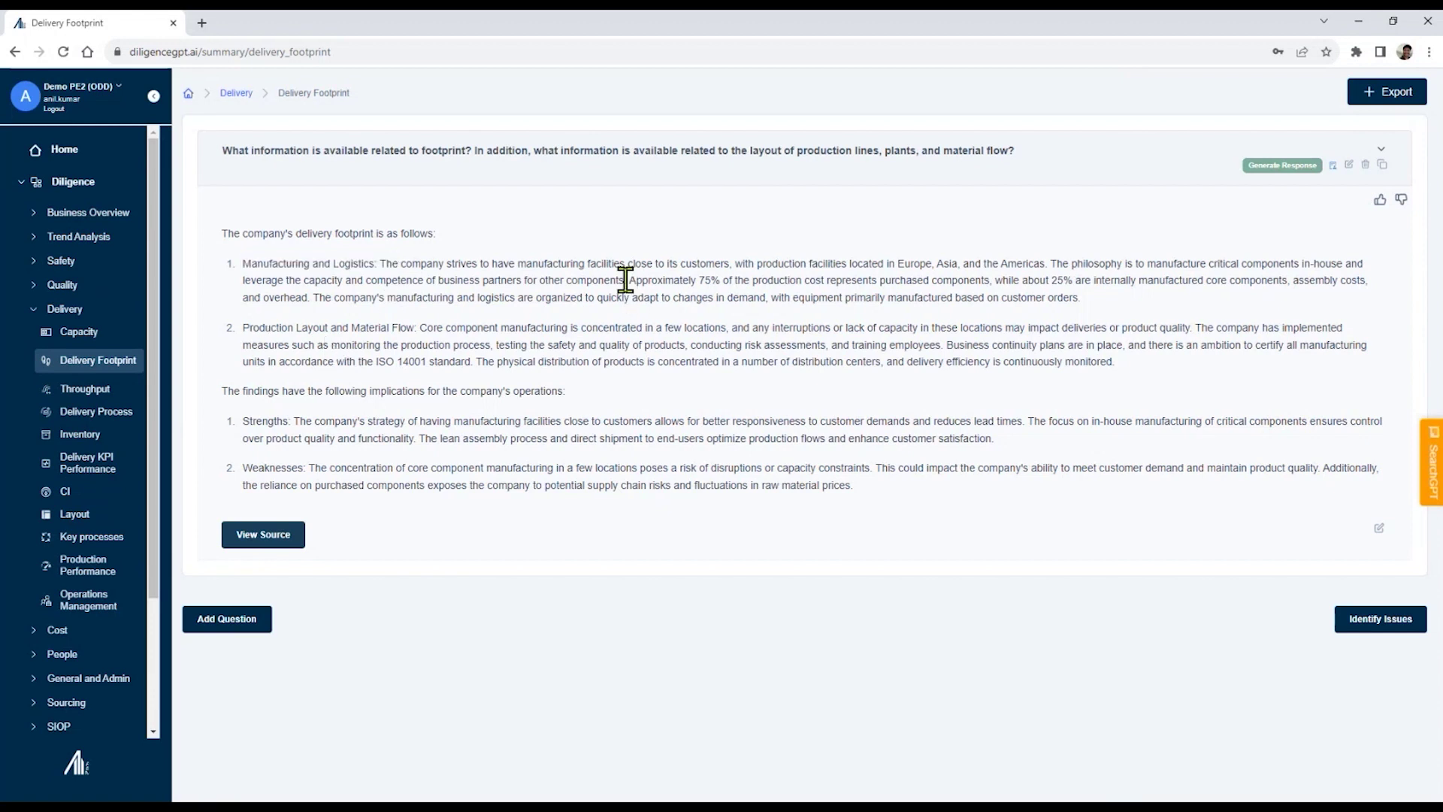
drag(629, 281, 1045, 286)
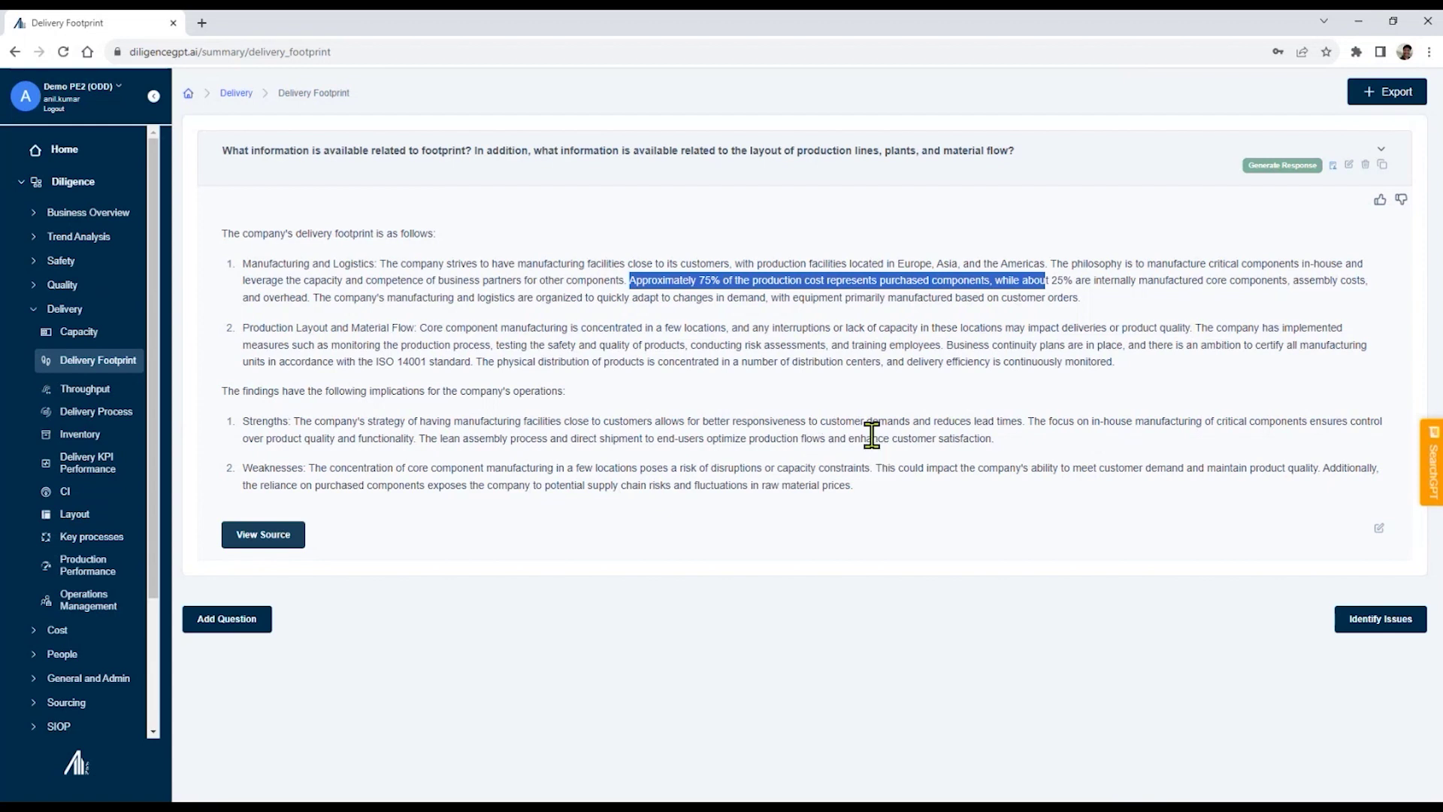
- Identify the two footprint issues, generate their solutions, and inspect the first issue's implications and remediations
click(1379, 621)
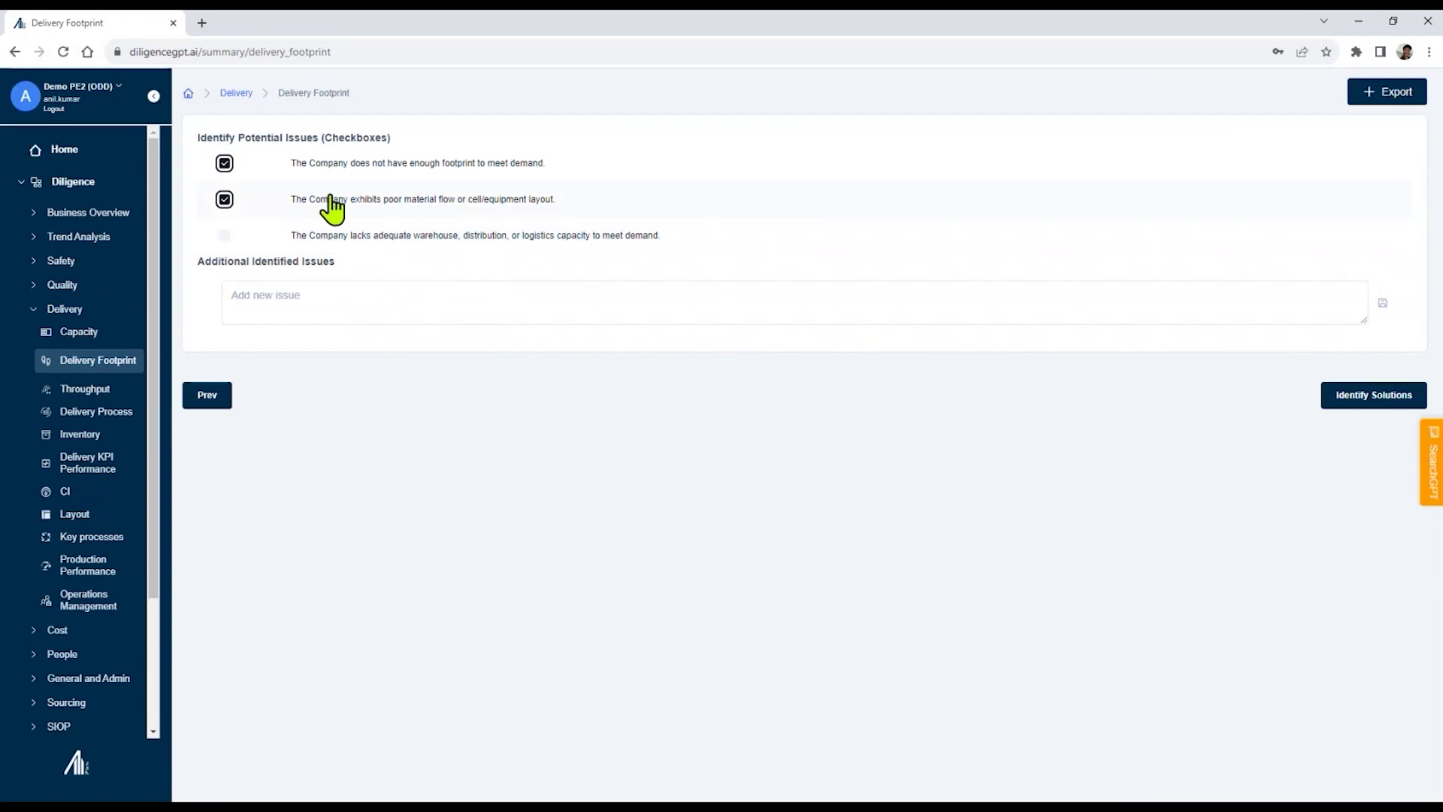
click(1374, 394)
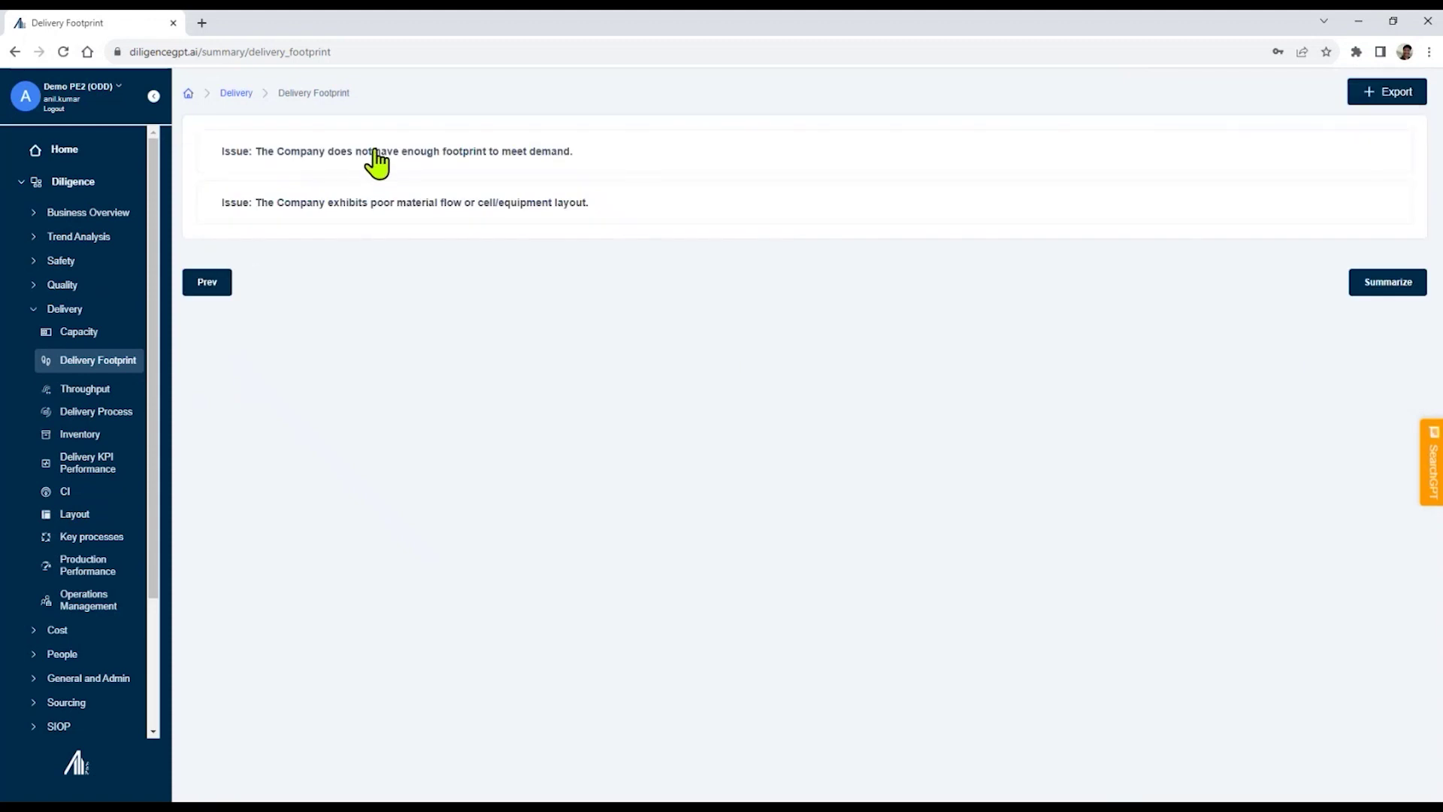
click(375, 154)
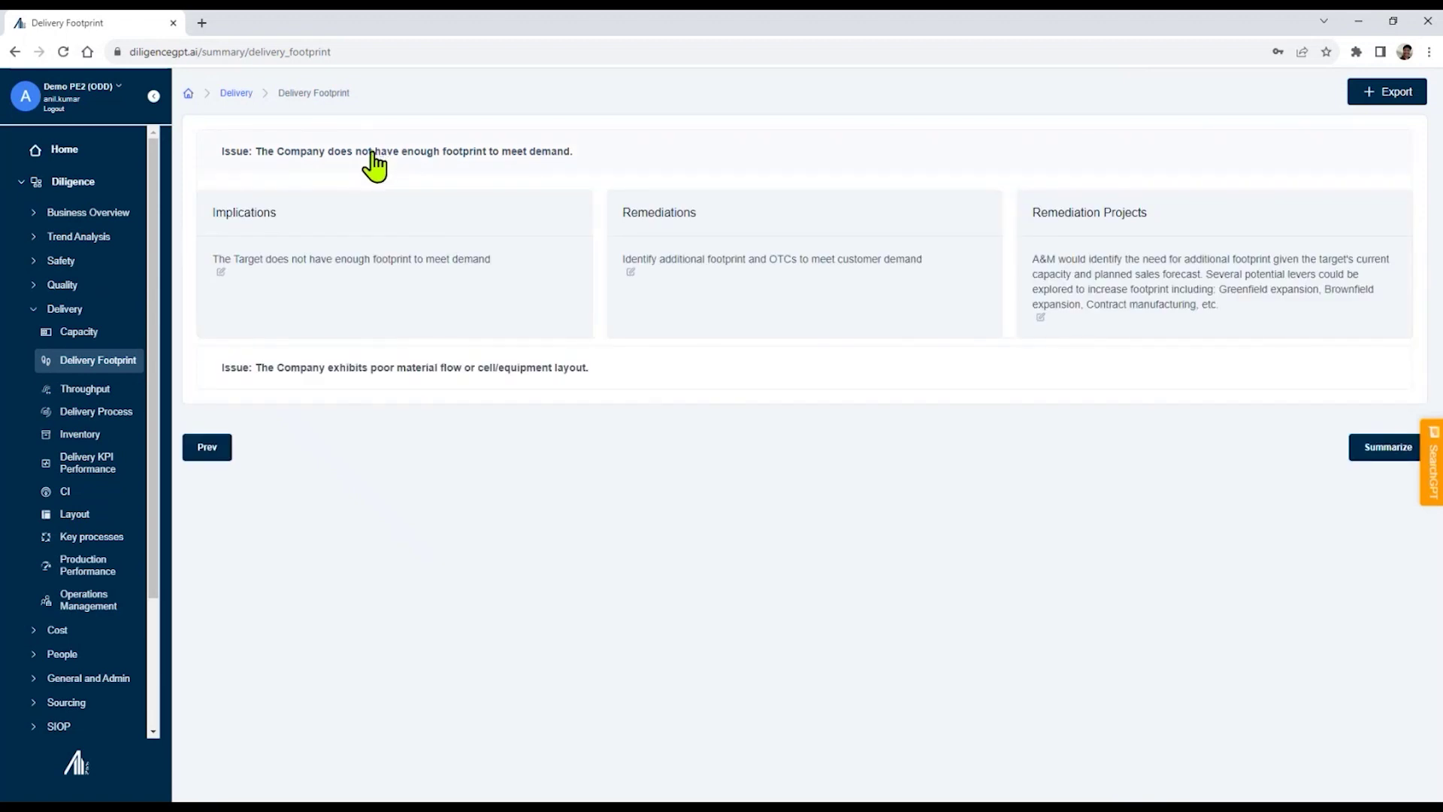
click(374, 160)
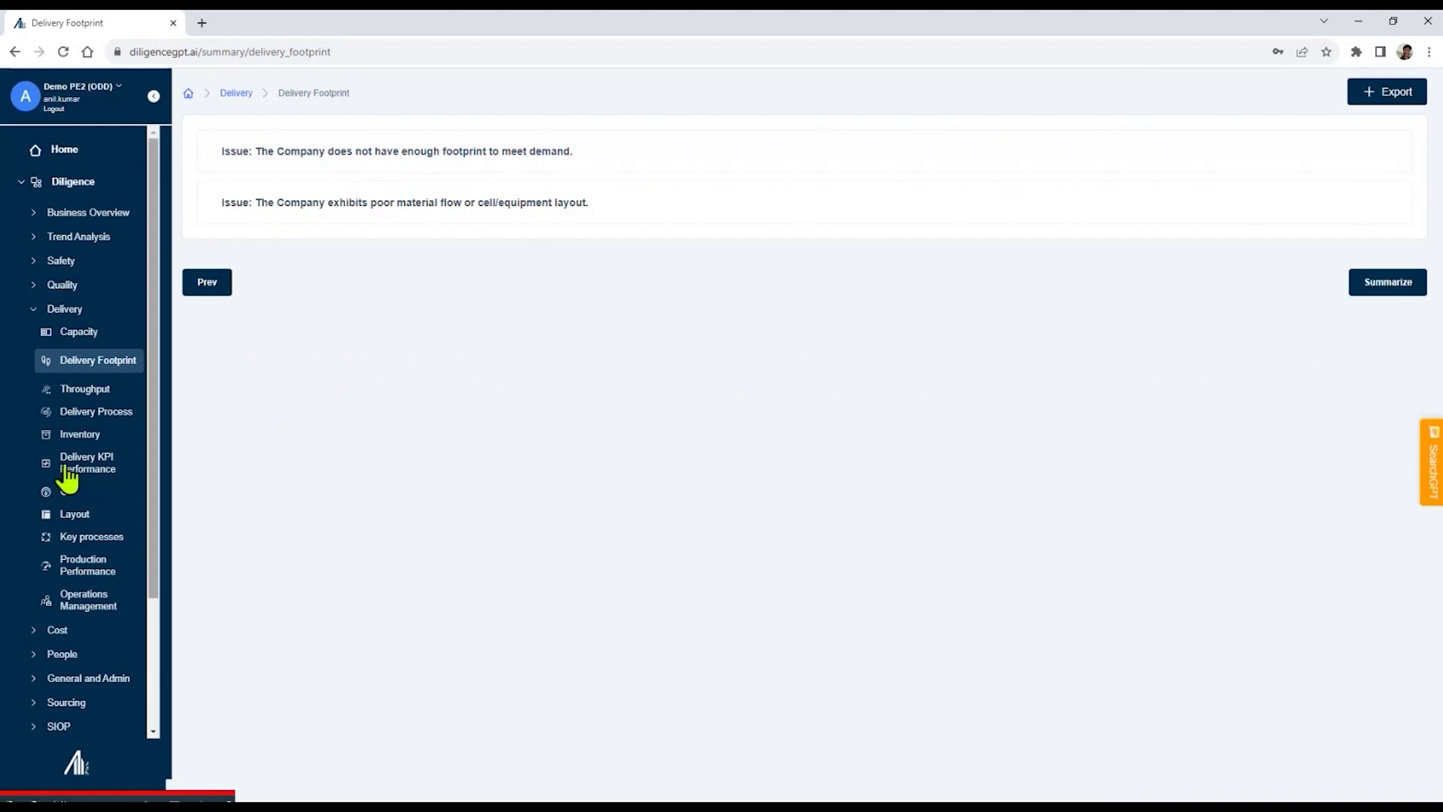
- Open Delivery Process to read the answer on production planning and MRP system capability
click(85, 414)
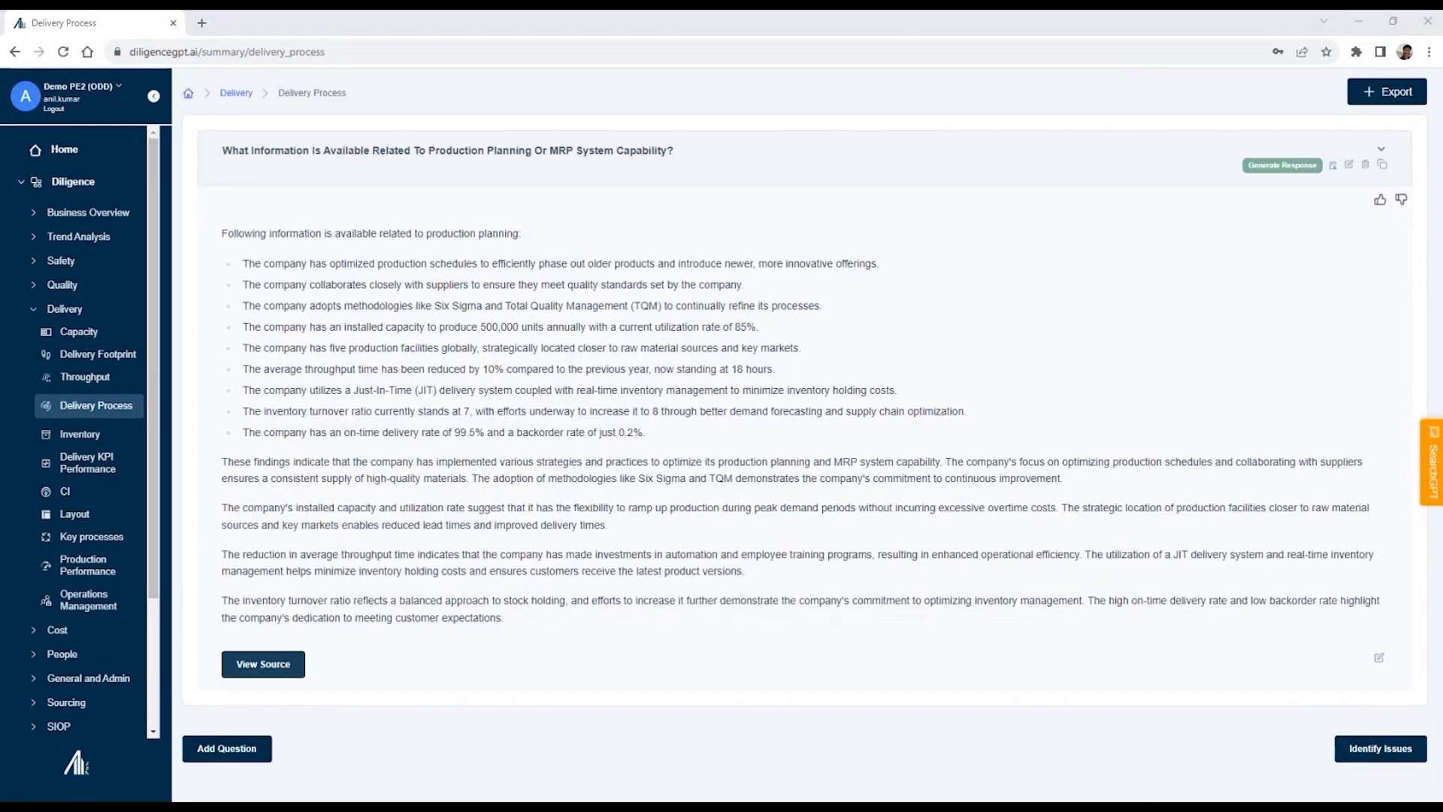